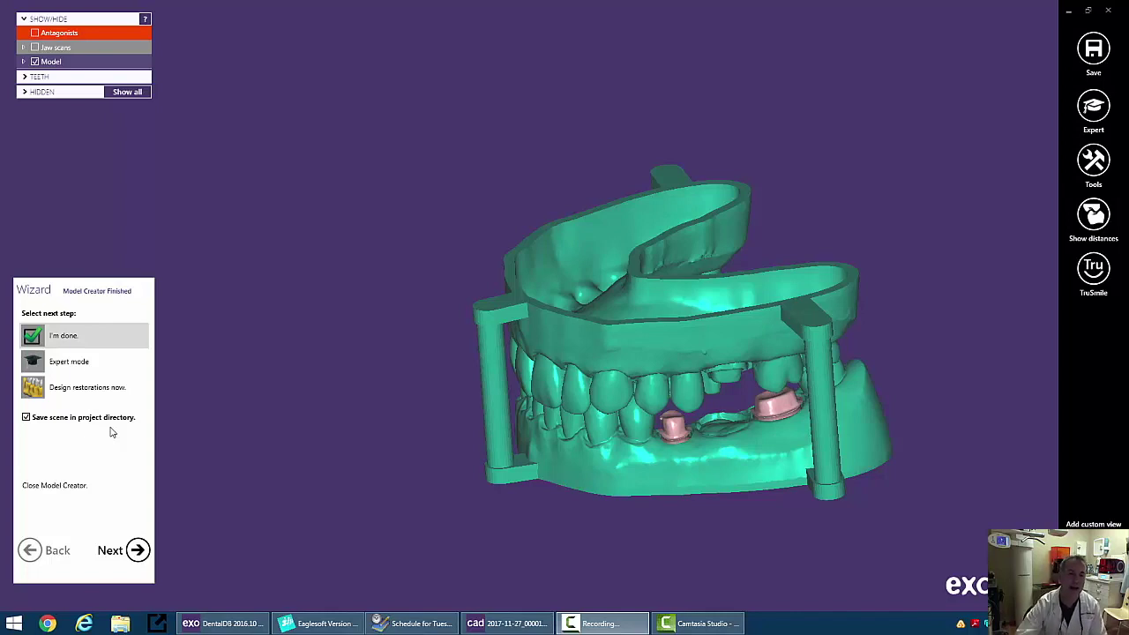
Start saving the scene with file type Plain STL.
right_click(374, 360)
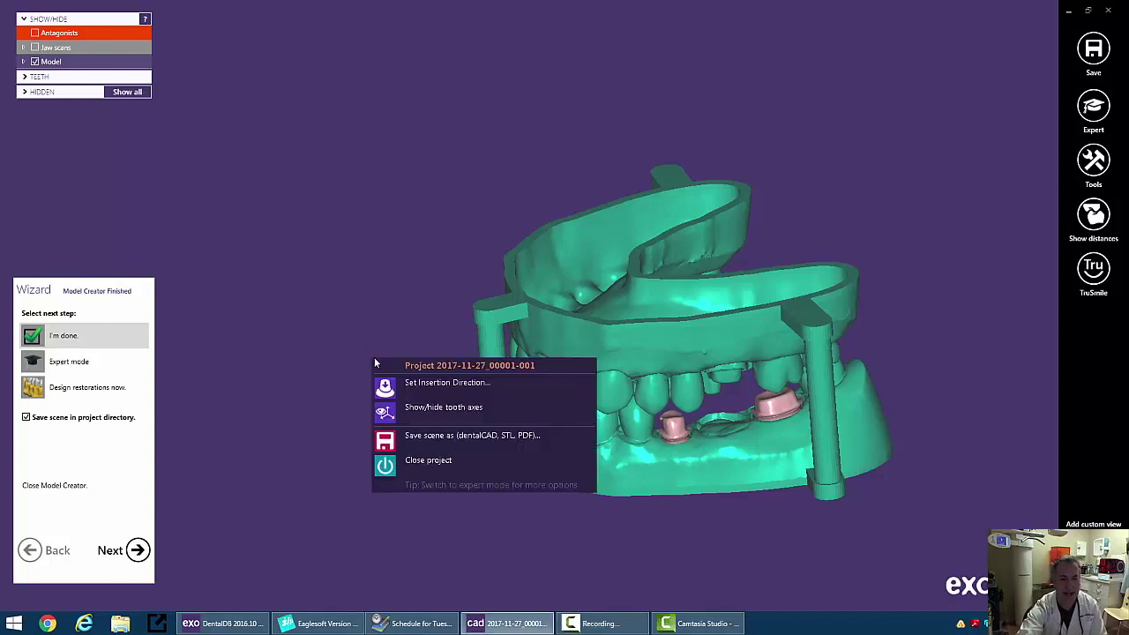
left_click(441, 435)
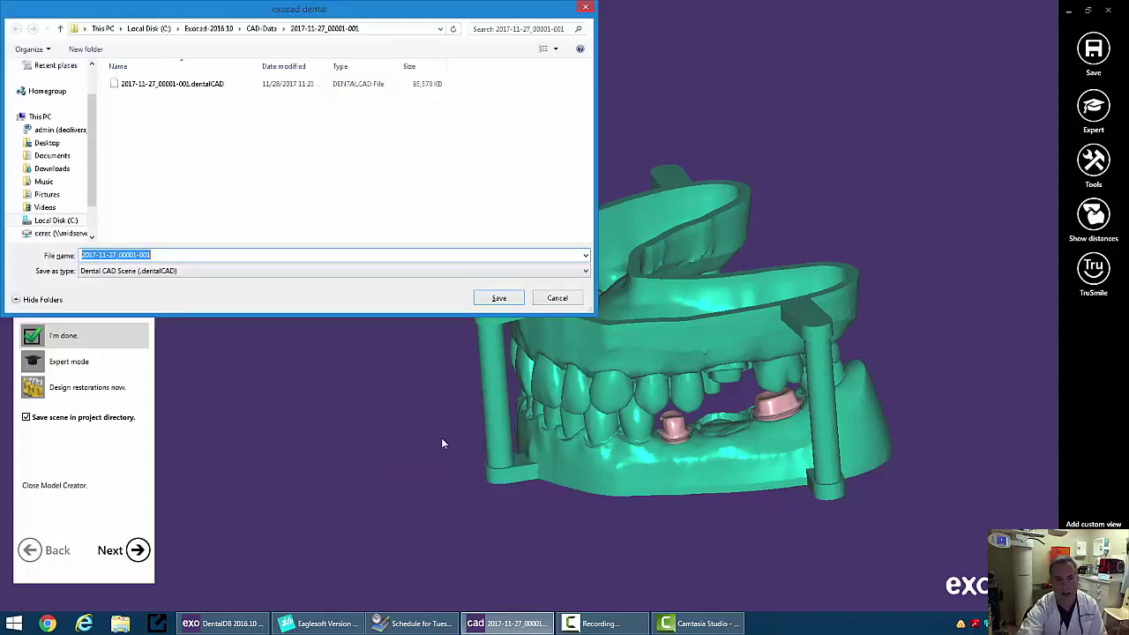
left_click(585, 272)
left_click(574, 292)
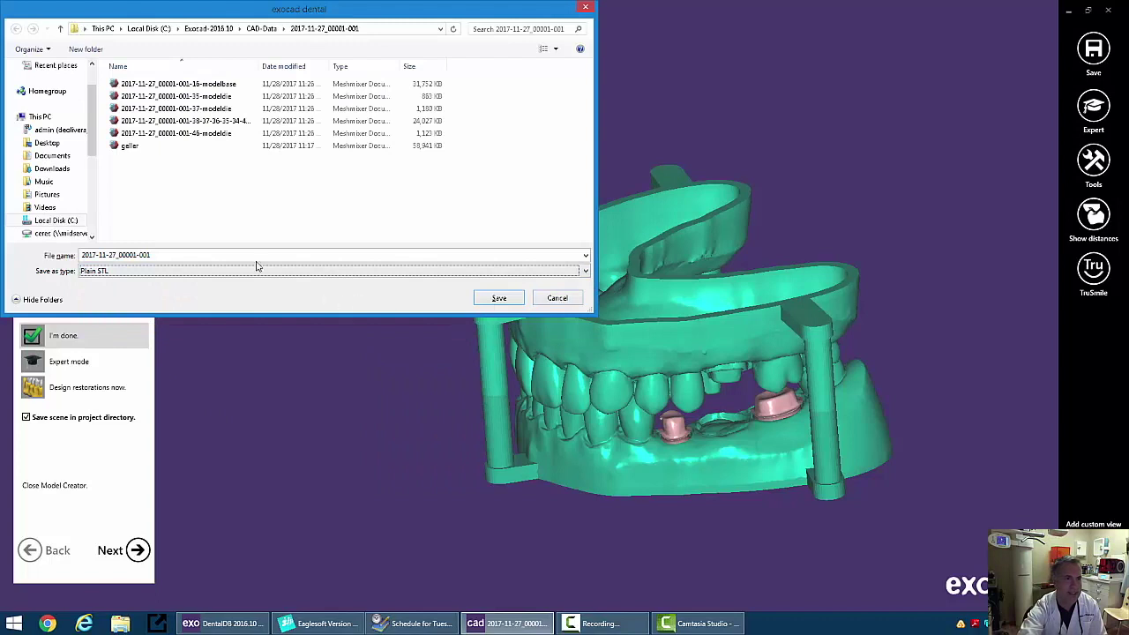
Set the save location to the Desktop and name the file dies111.
left_click(46, 142)
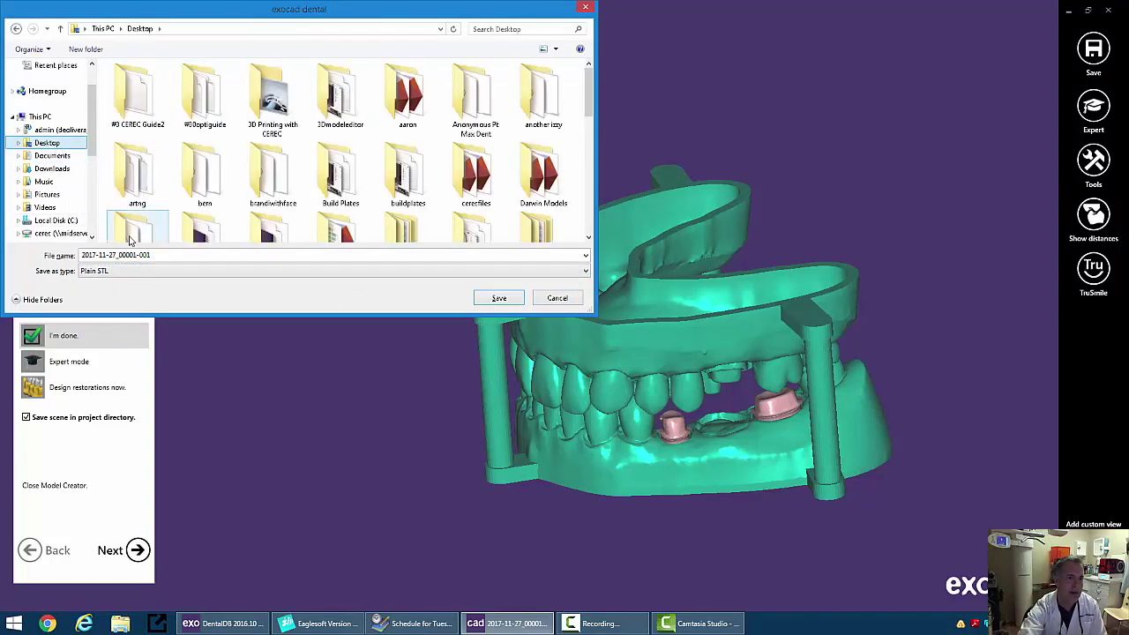
left_click(160, 255)
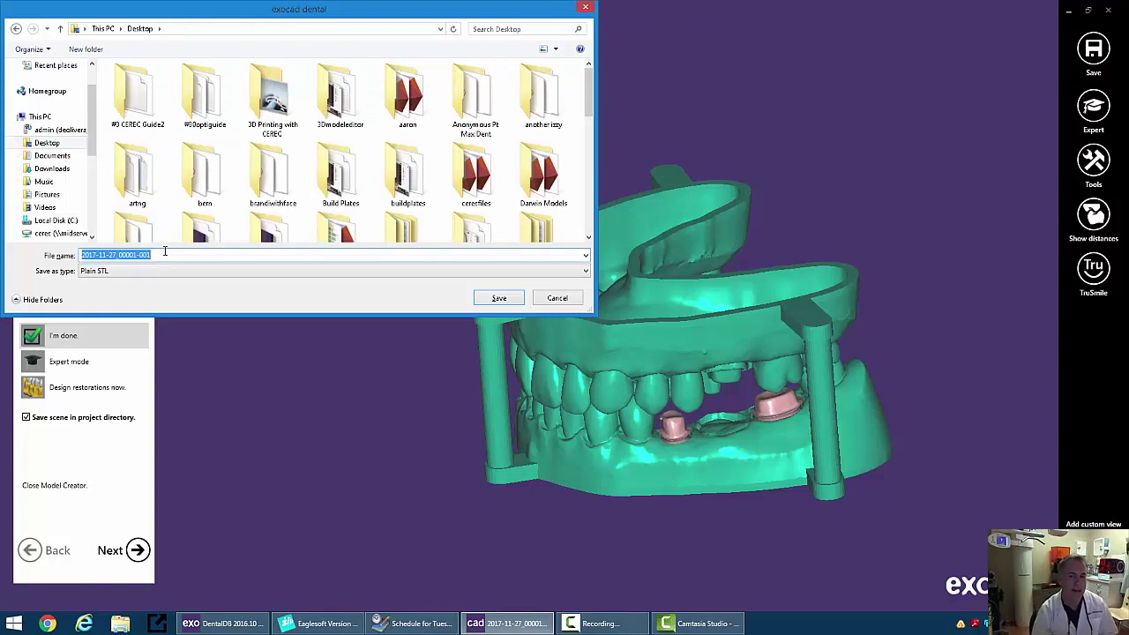
type("Dies")
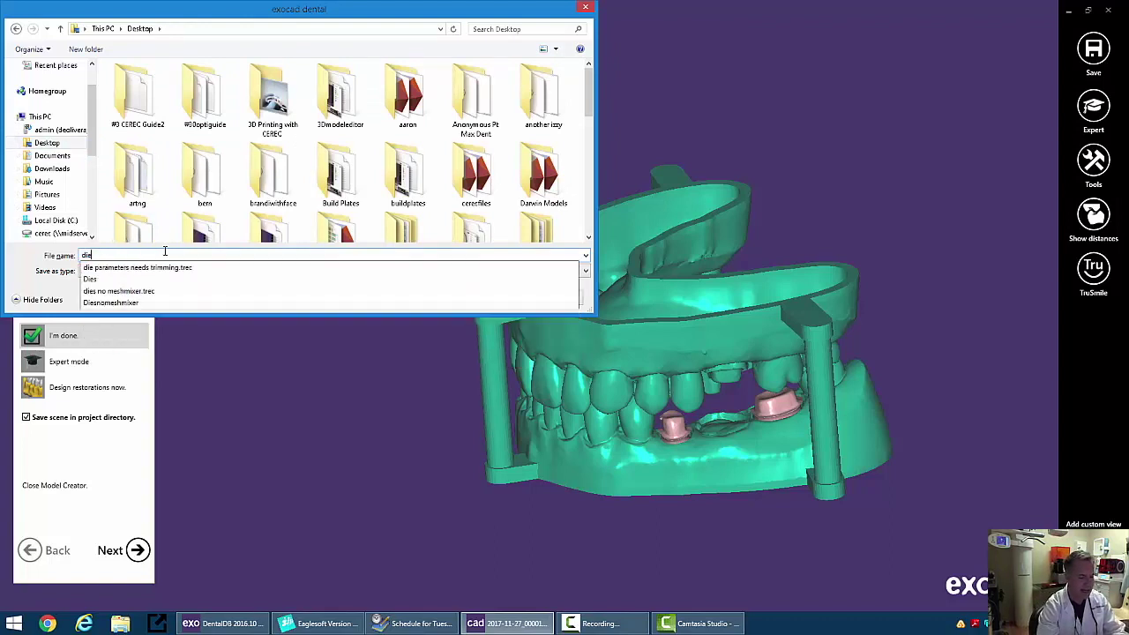
key("Return")
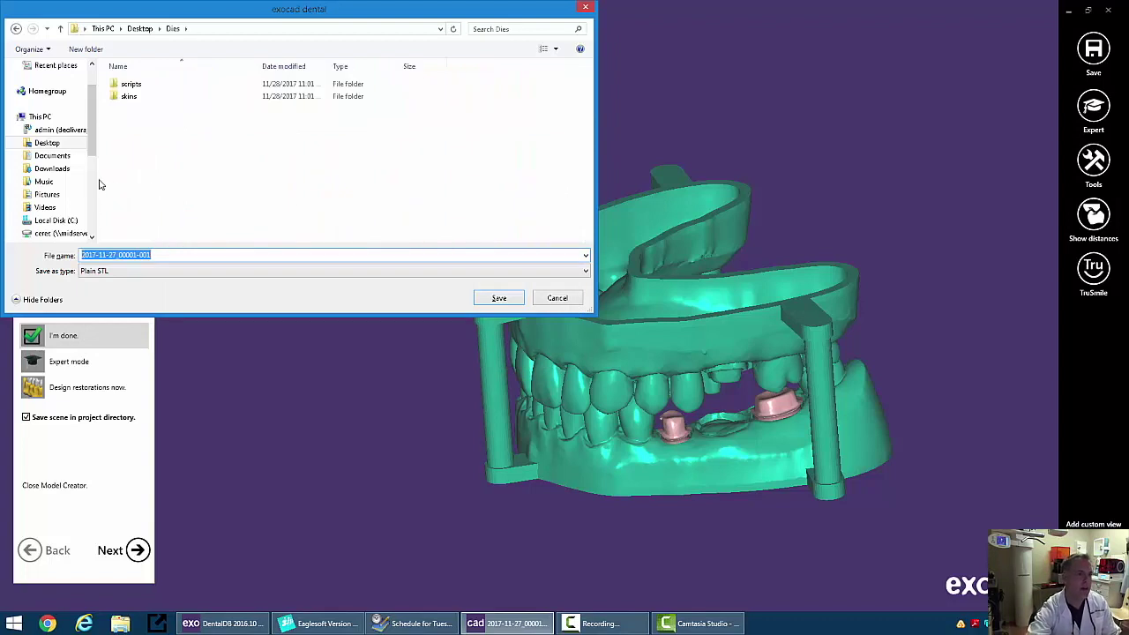
left_click(54, 144)
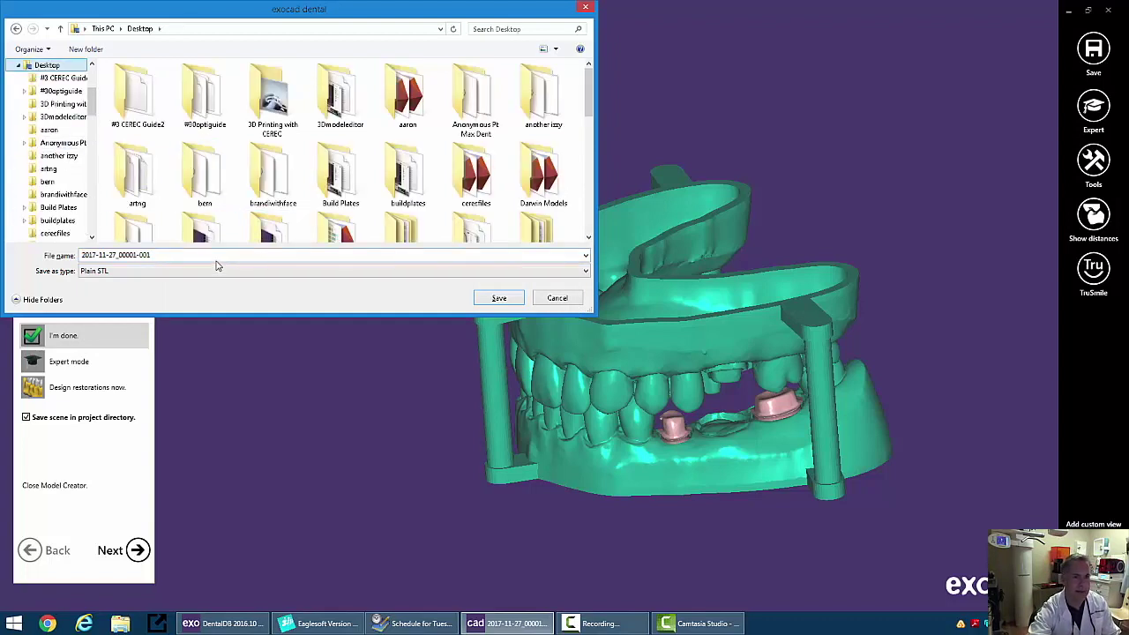
left_click(214, 255)
type("dies")
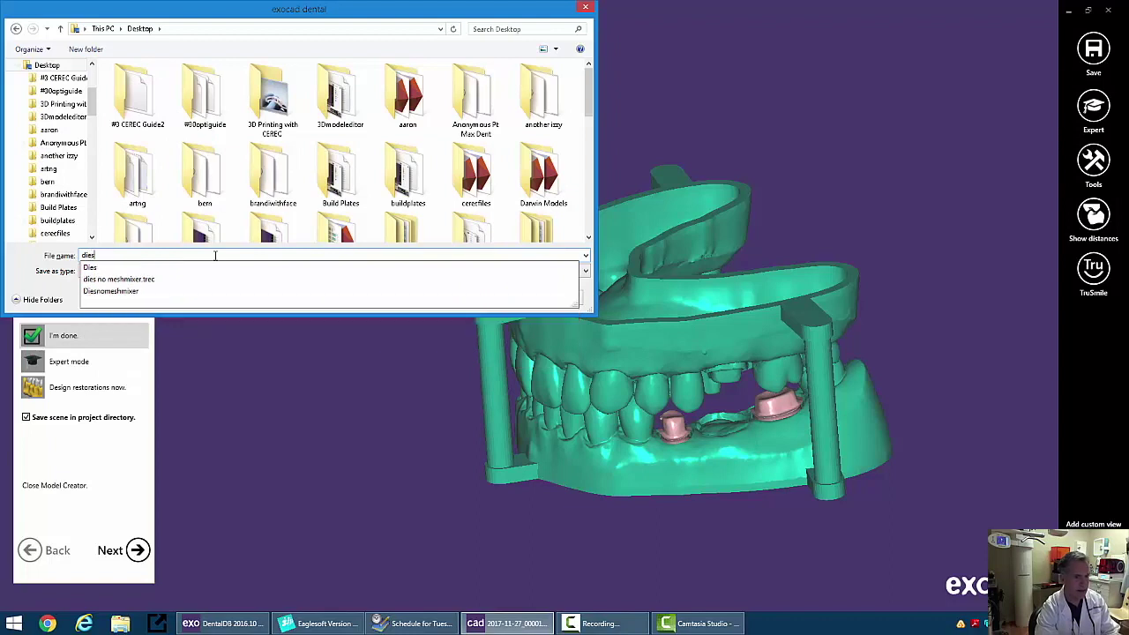
key("Return")
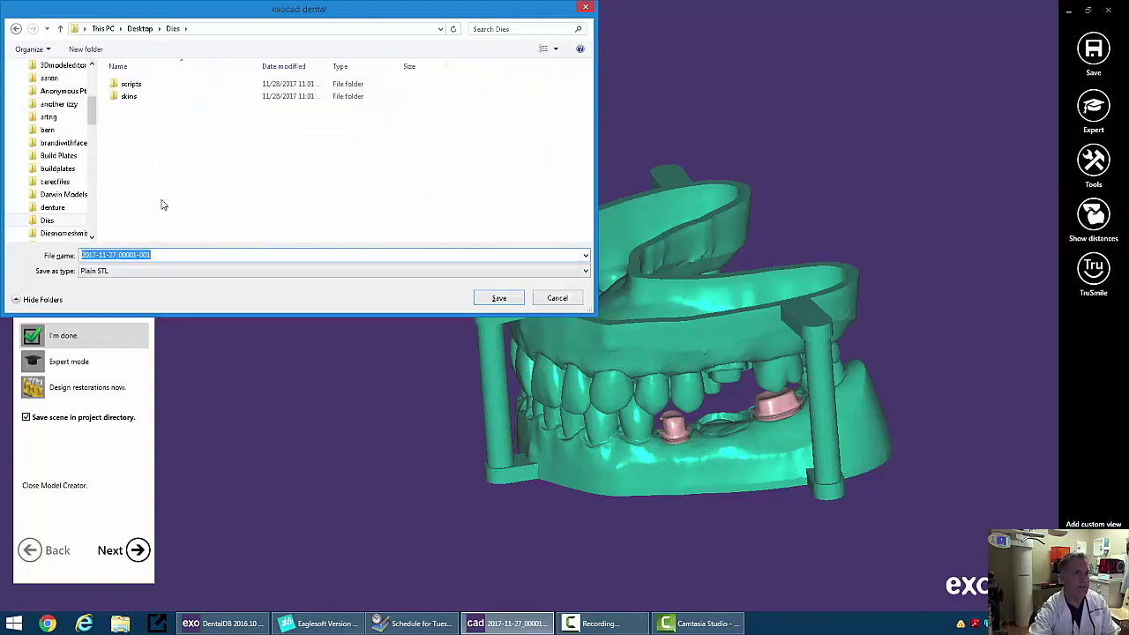
left_click(167, 255)
left_click_drag(168, 255, 4, 251)
type("d")
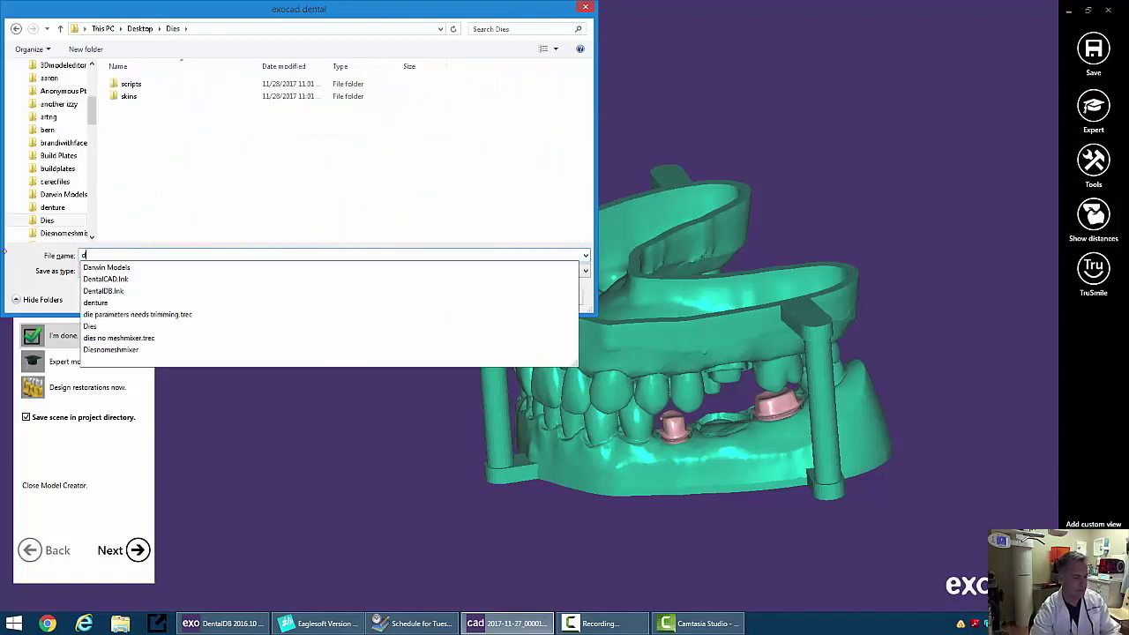
type("ies111")
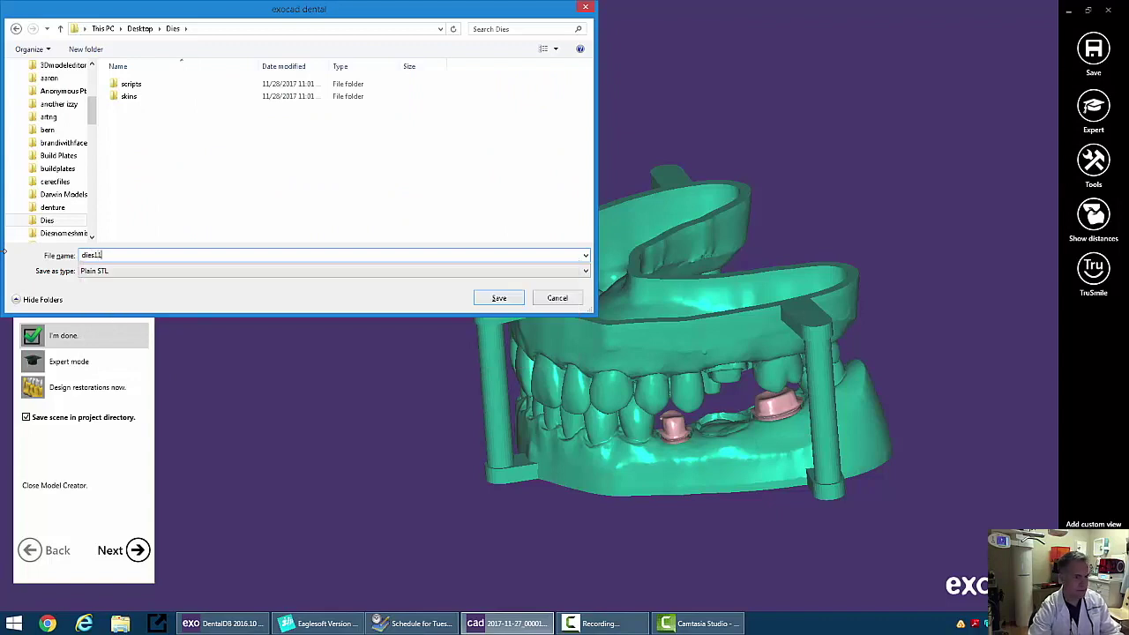
left_click(139, 28)
Save the STL, exporting only visible objects with the default alignment.
left_click(499, 299)
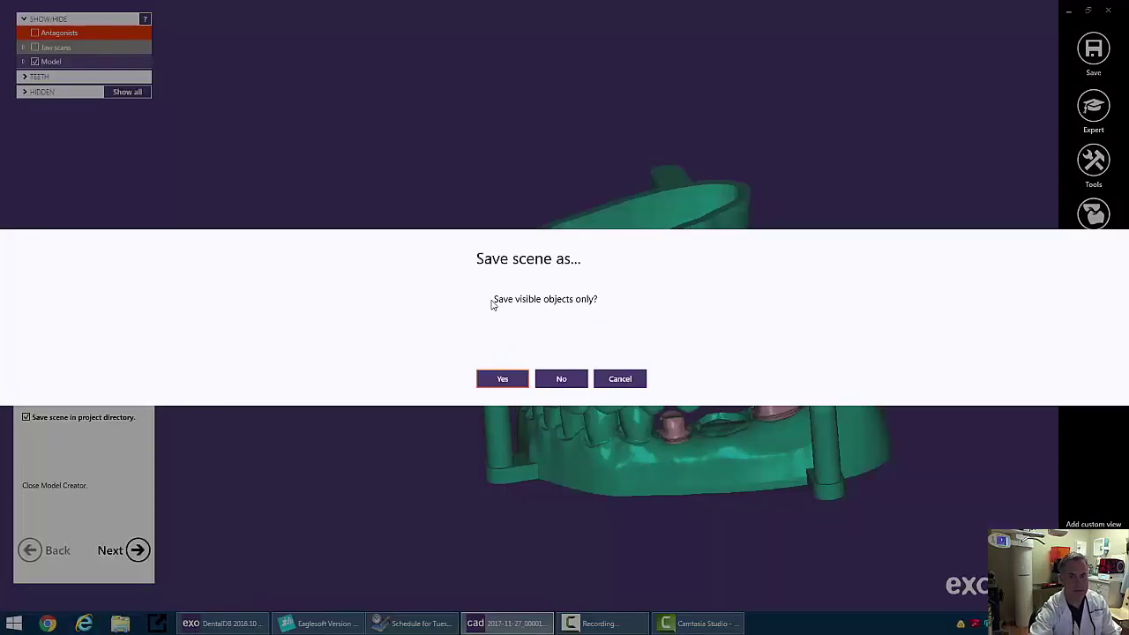
left_click(519, 379)
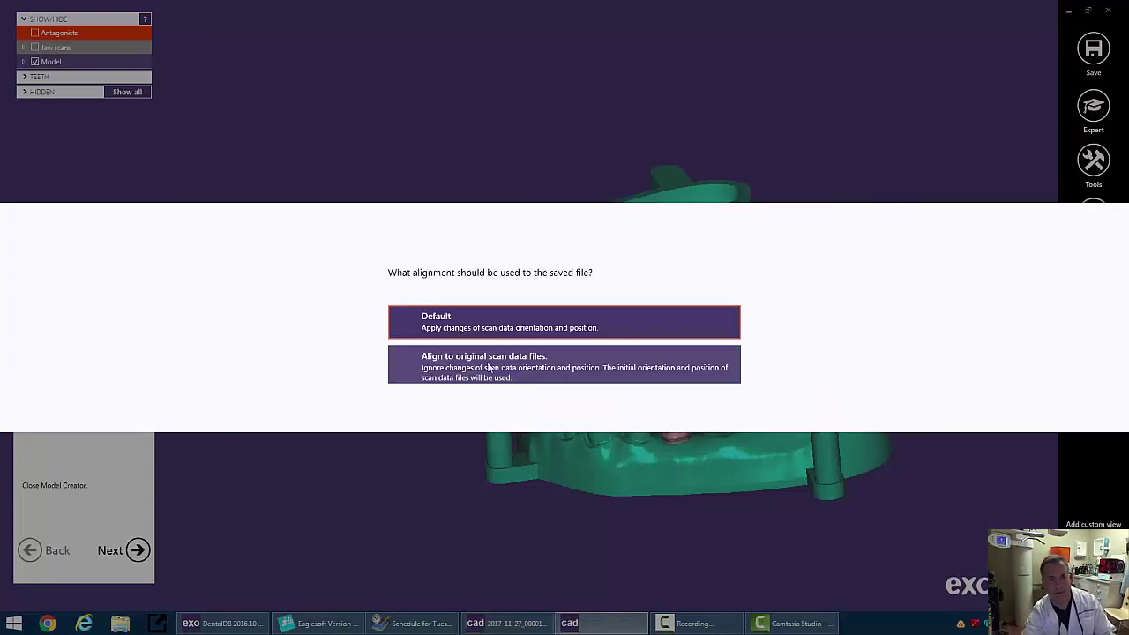
left_click(505, 330)
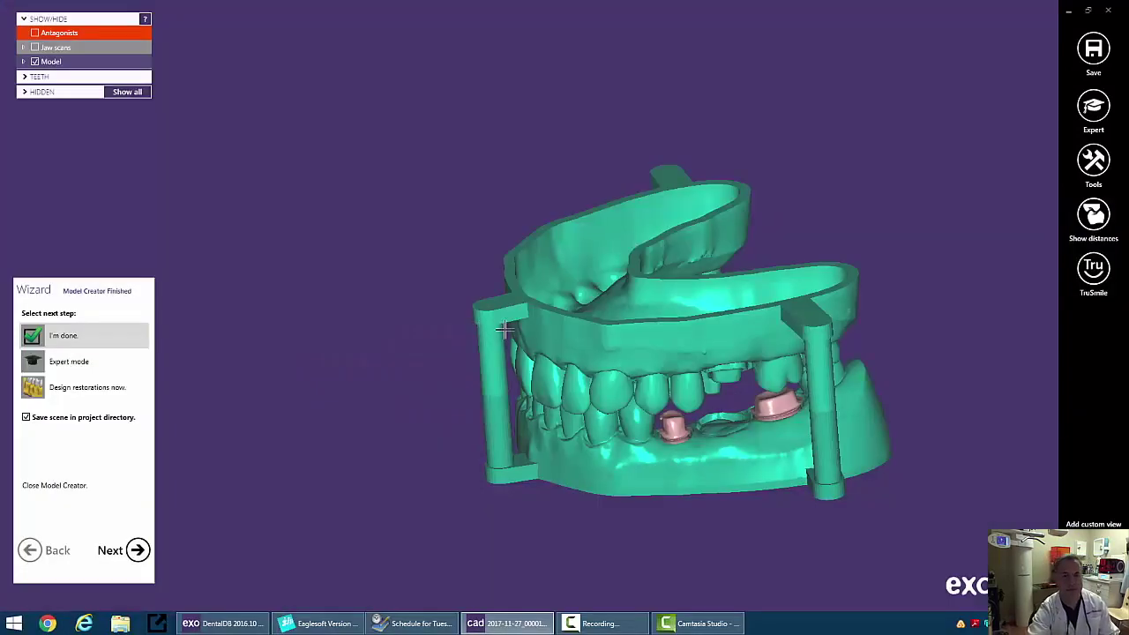
Minimize DentalDB and open the desktop's dies111 file in Meshmixer.
left_click(1067, 11)
left_click(1079, 13)
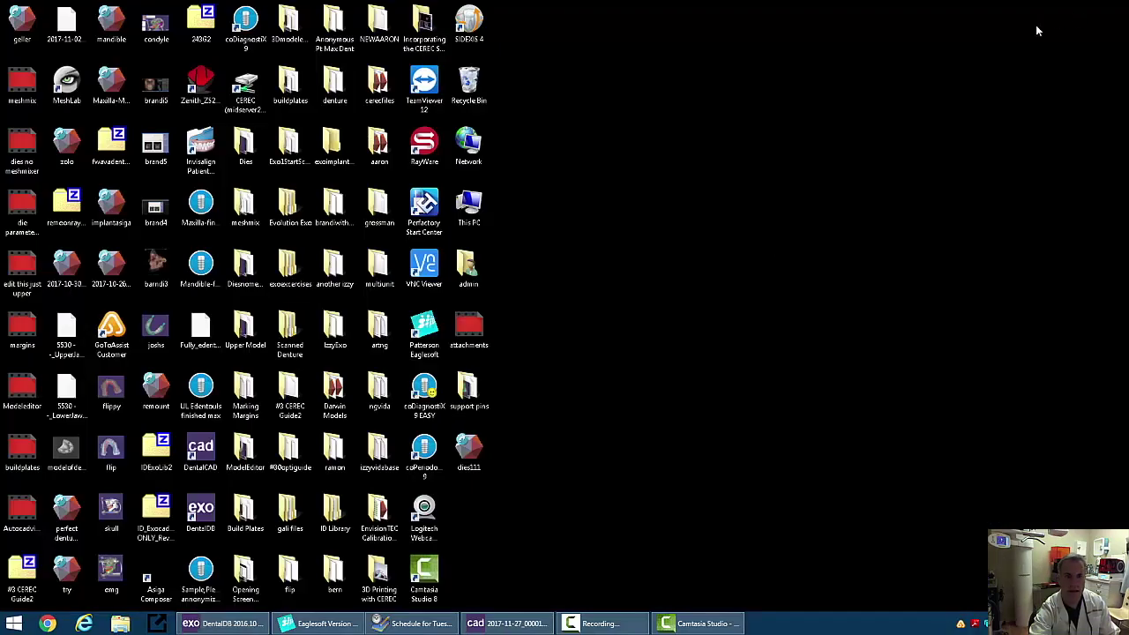
double_click(473, 452)
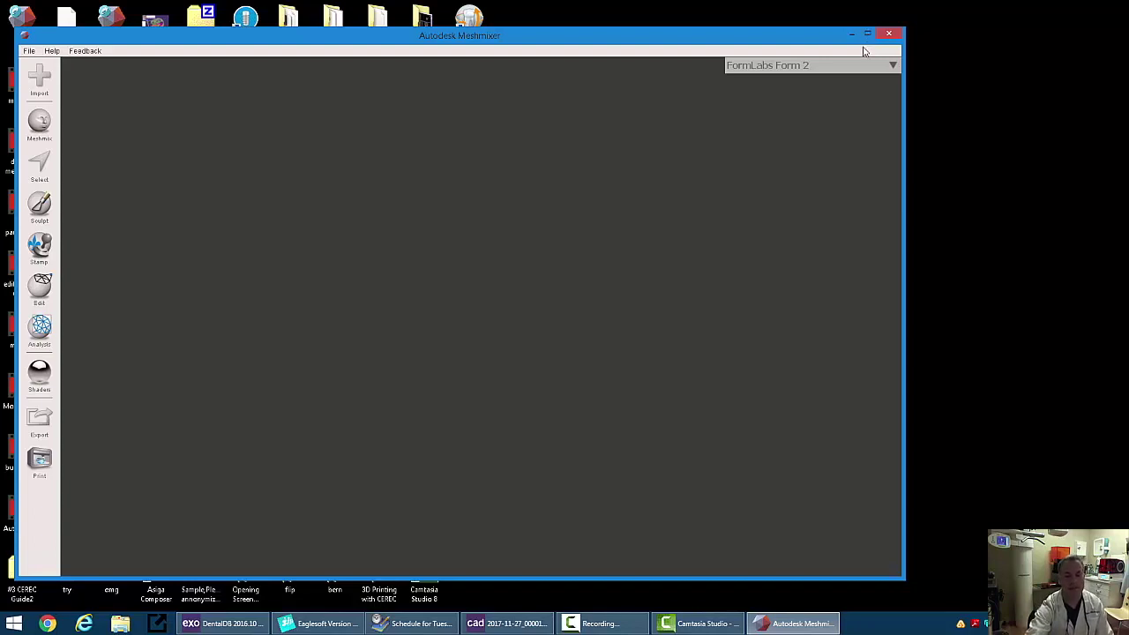
left_click(618, 626)
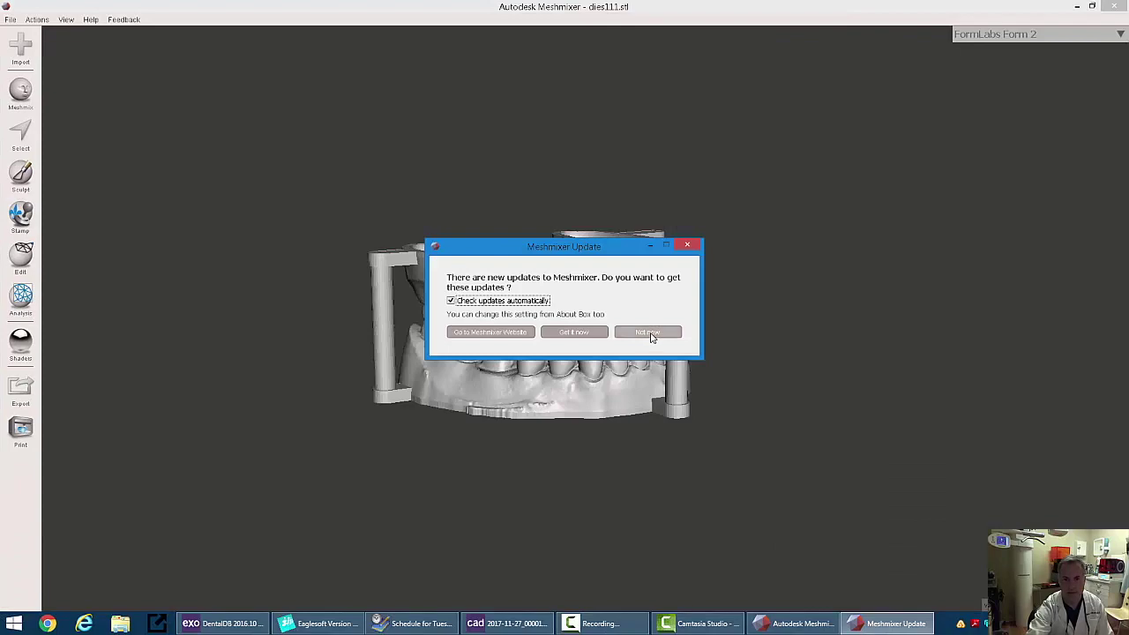
Dismiss the update notice and split dies111 with Edit > Separate Shells.
left_click(650, 331)
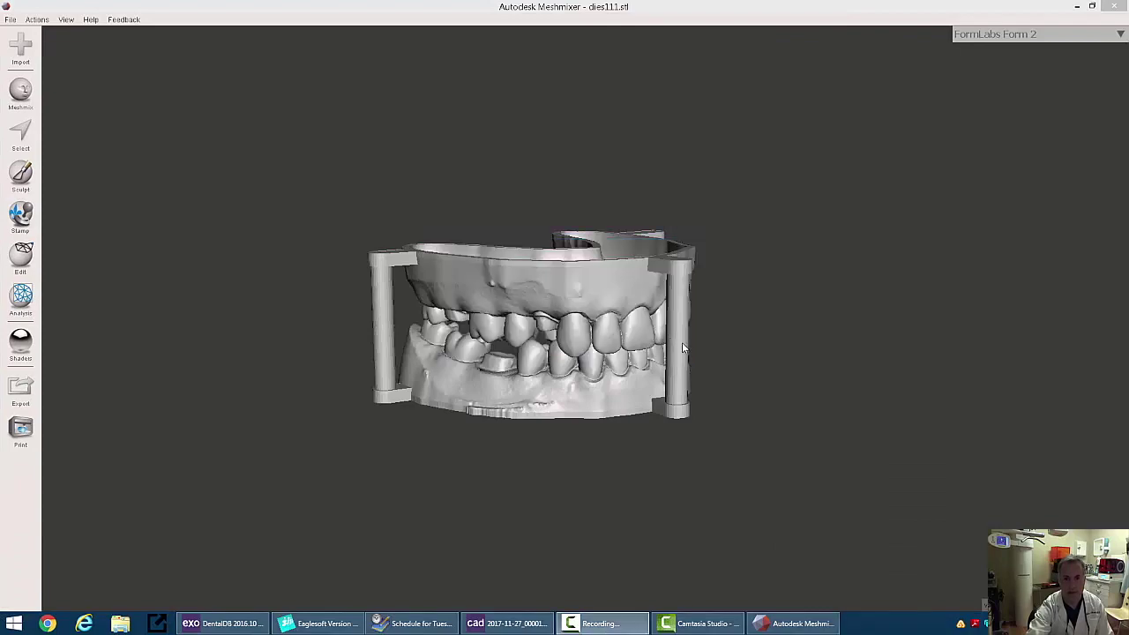
right_click_drag(625, 393, 677, 356)
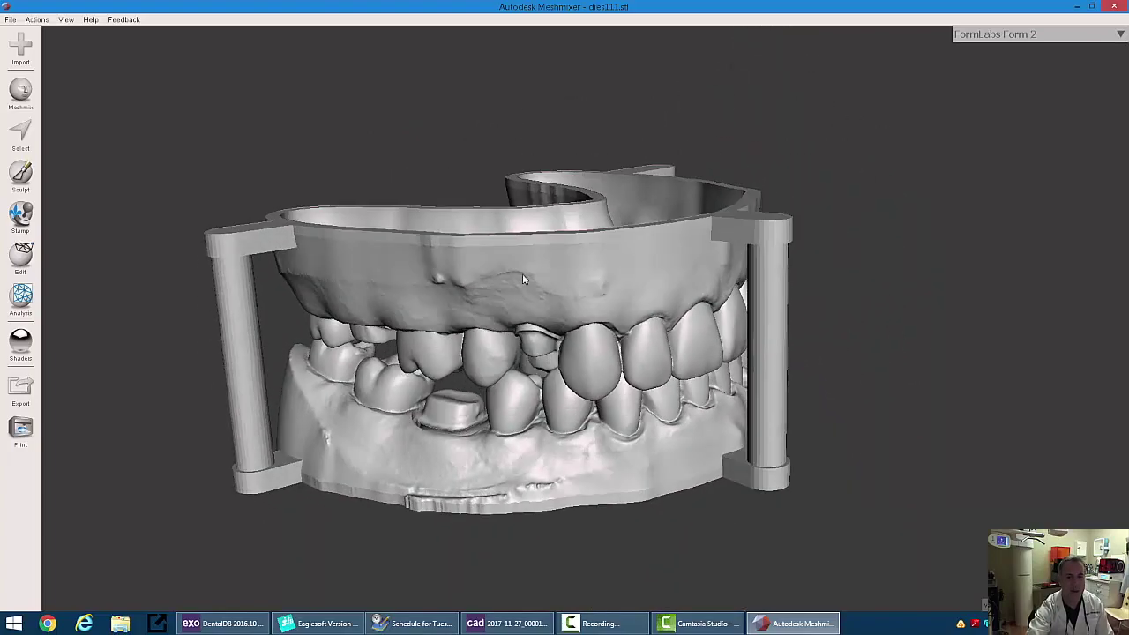
mouse_move(538, 406)
right_mouse_down()
mouse_move(404, 377)
mouse_move(529, 356)
mouse_move(520, 399)
right_mouse_up()
left_click(30, 264)
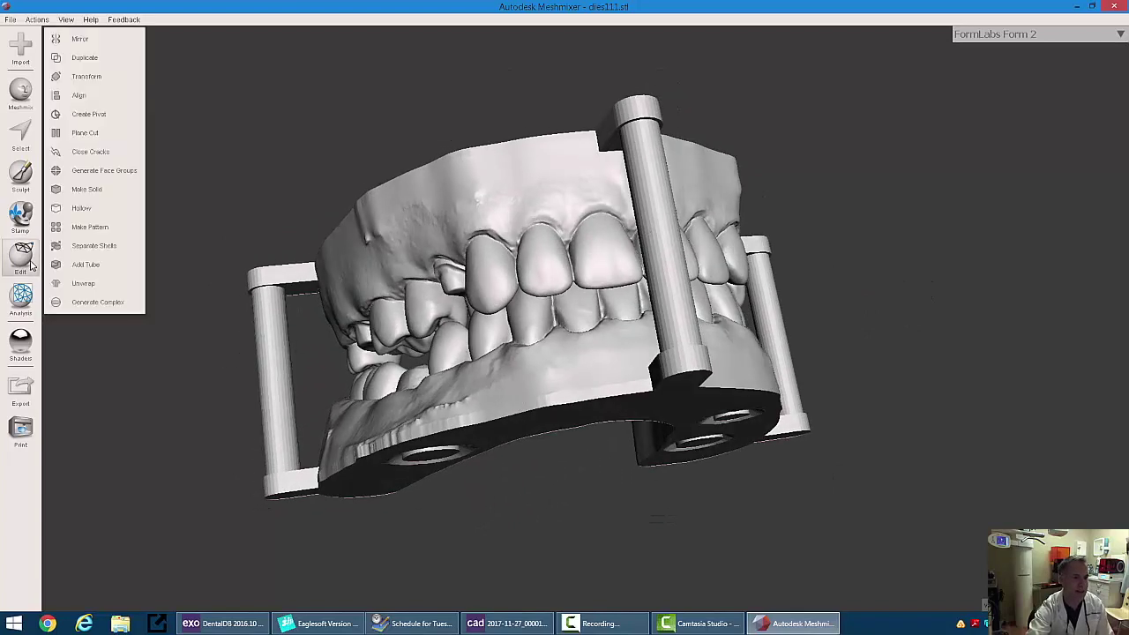
left_click(85, 249)
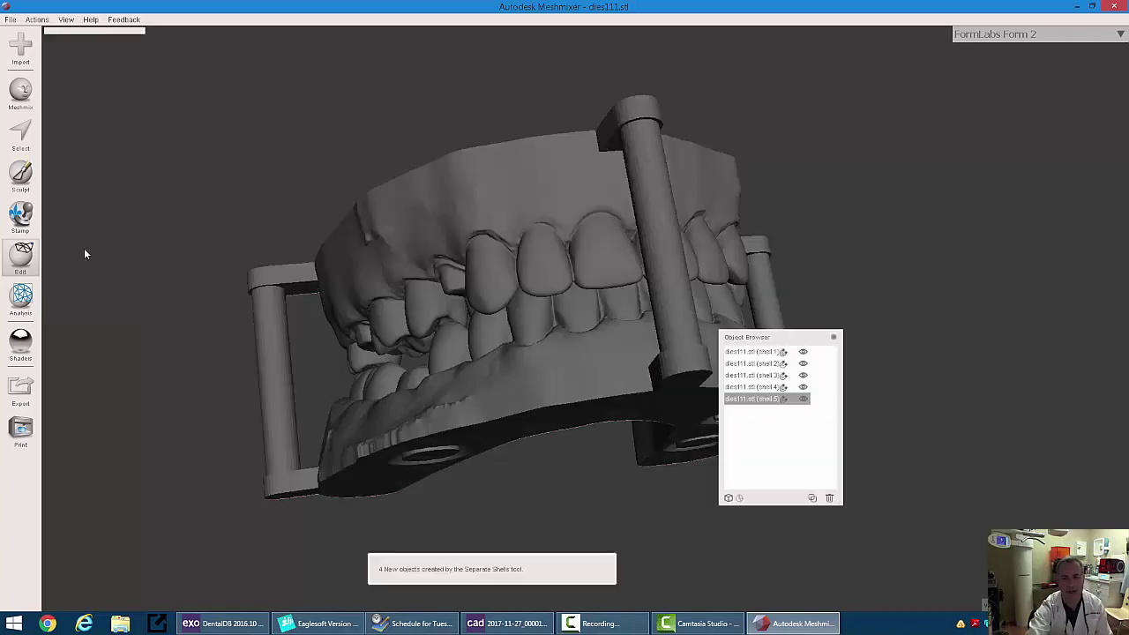
left_click(732, 376)
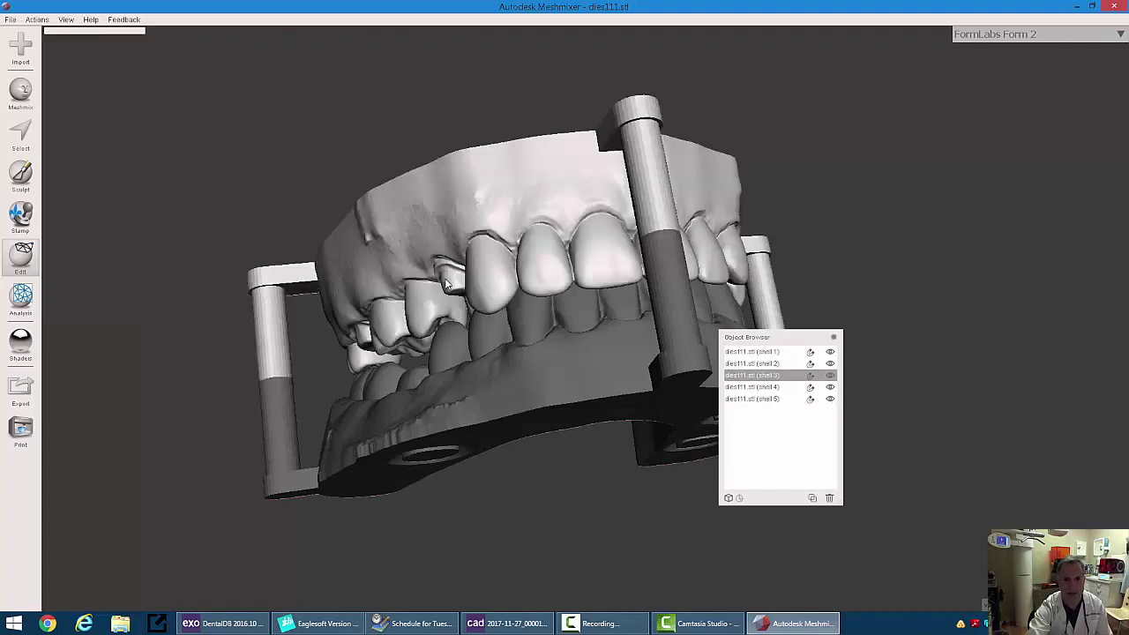
Inspect the upper arch and lower jaw shells, then minimize Meshmixer.
left_click(458, 302)
left_click(414, 367)
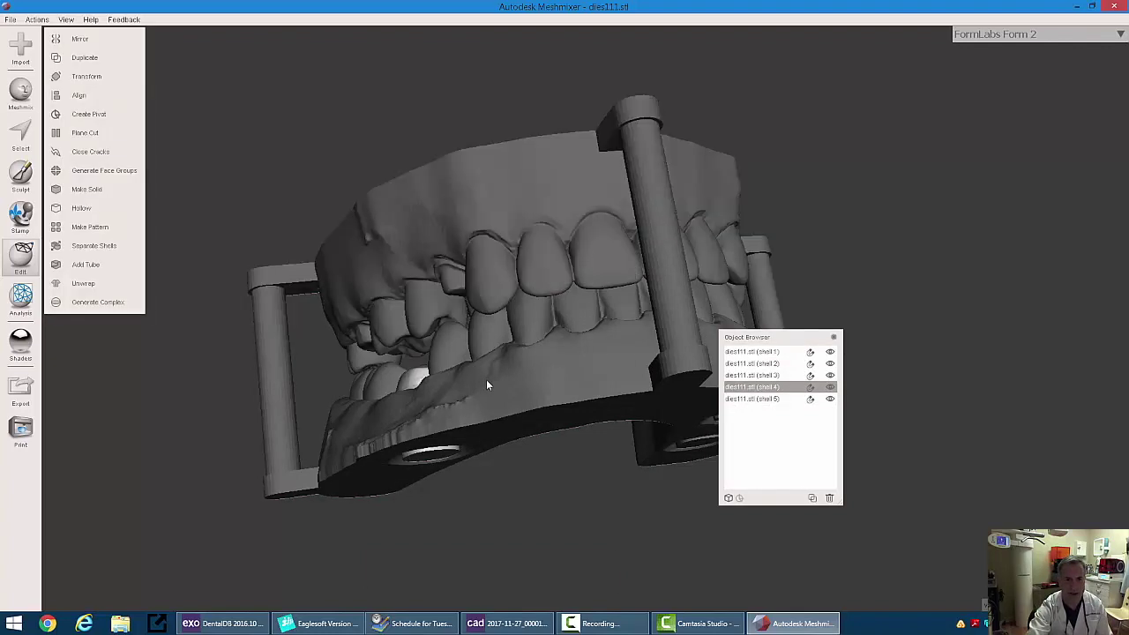
right_click_drag(485, 380, 515, 354)
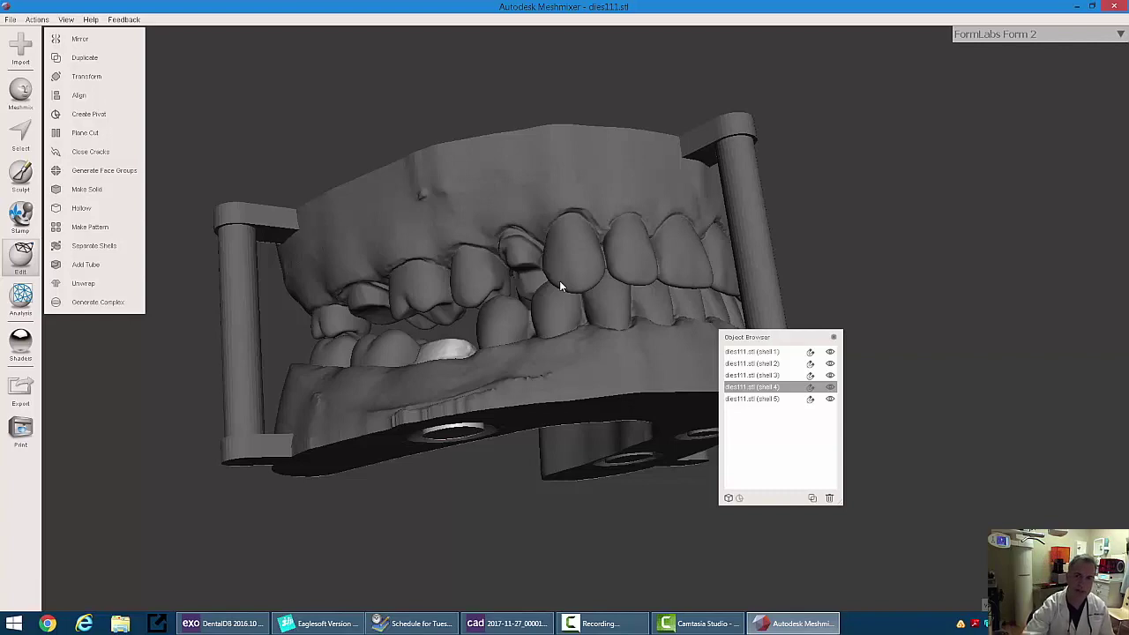
left_click(1077, 6)
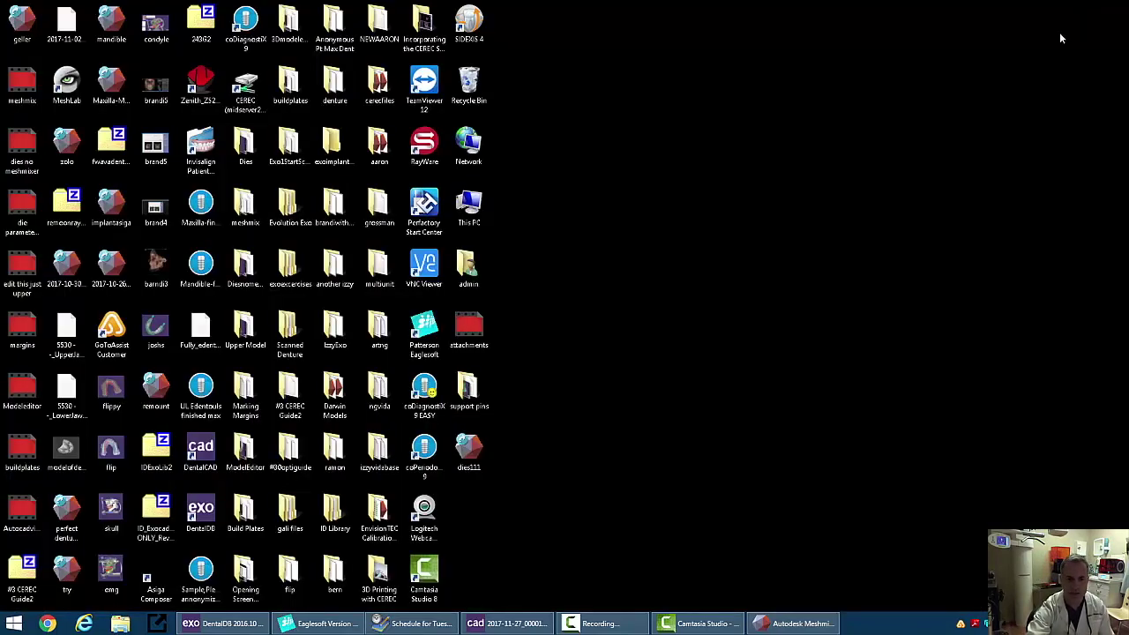
Finish the Model Creator and save over 2017-11-27_00001-001.dentalCAD.
left_click(507, 624)
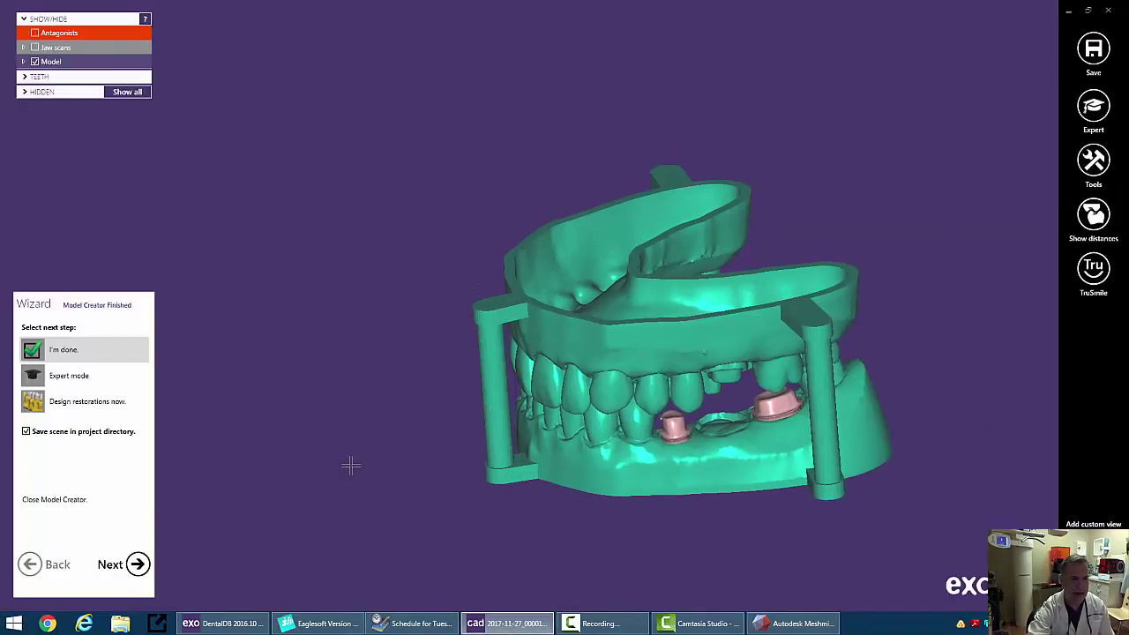
left_click(139, 565)
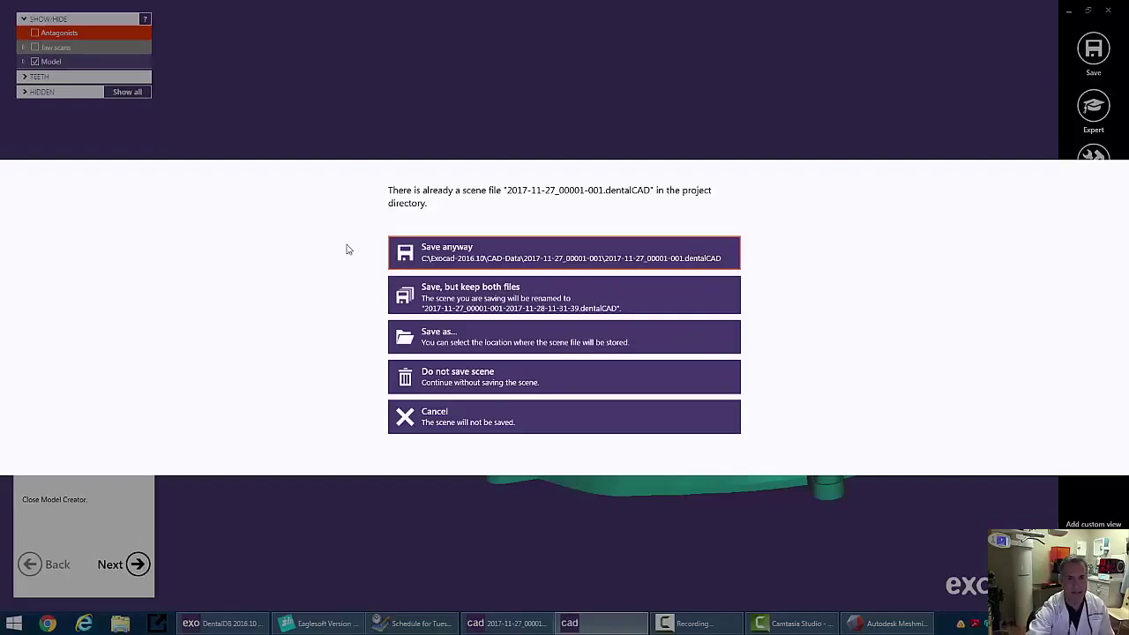
left_click(455, 258)
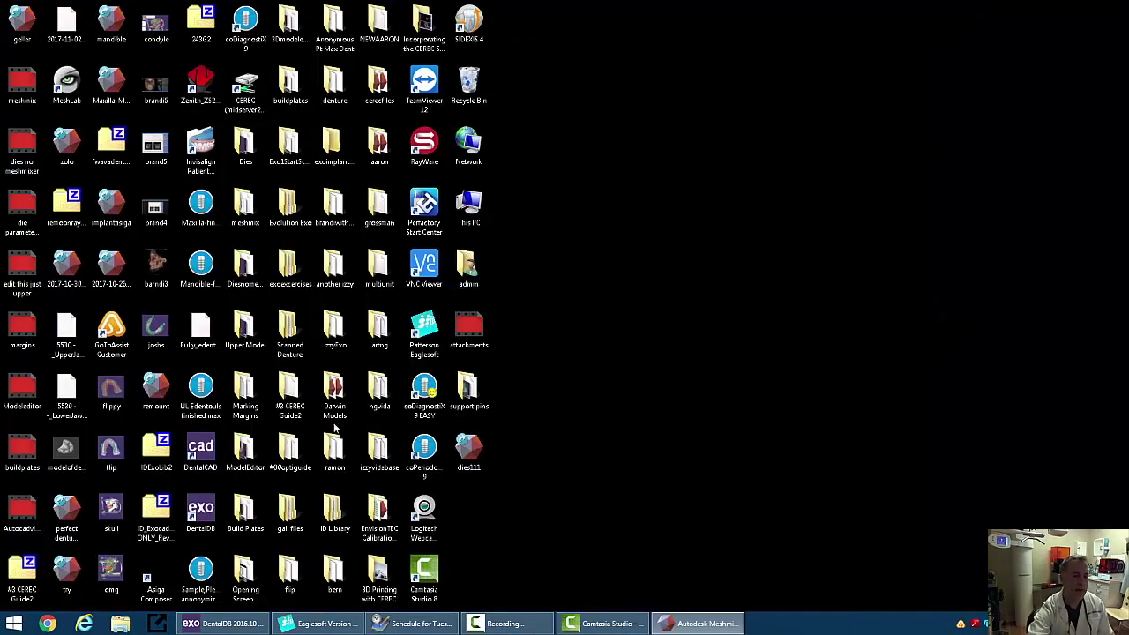
Open the 2017-11-27_00001-001 case's CAD-Data folder in File Explorer from DentalDB.
left_click(249, 623)
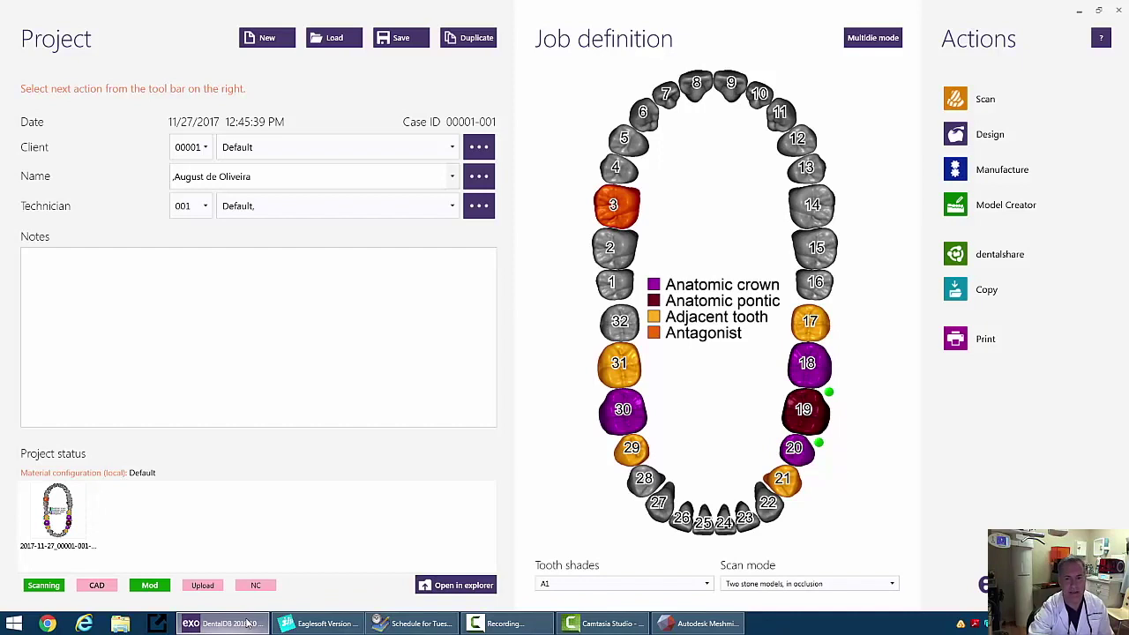
left_click(455, 586)
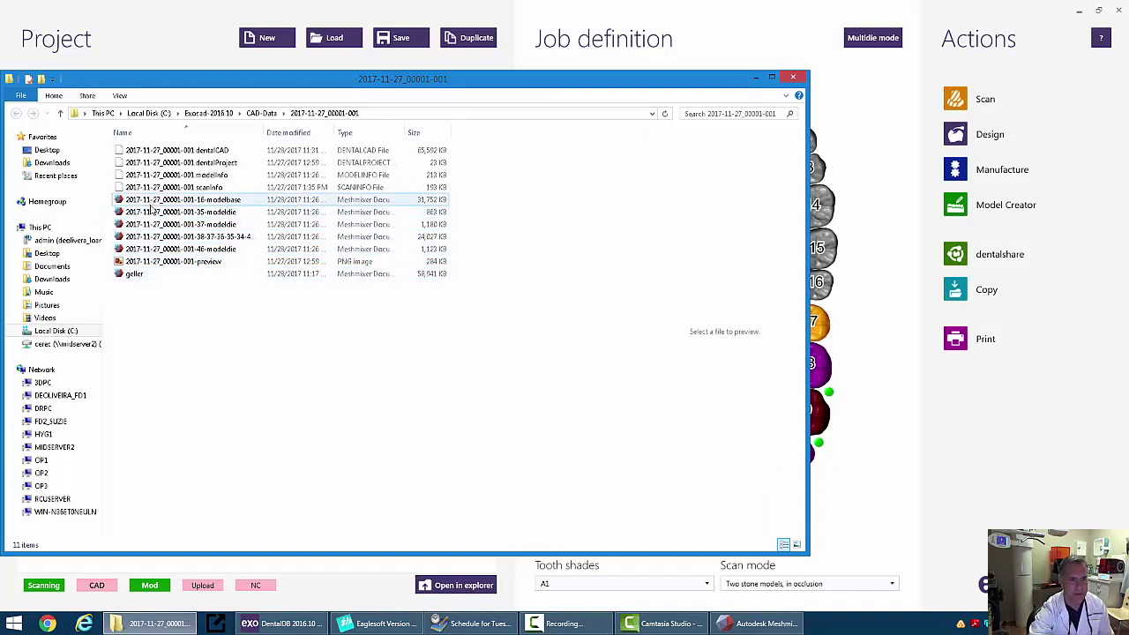
left_click(231, 237)
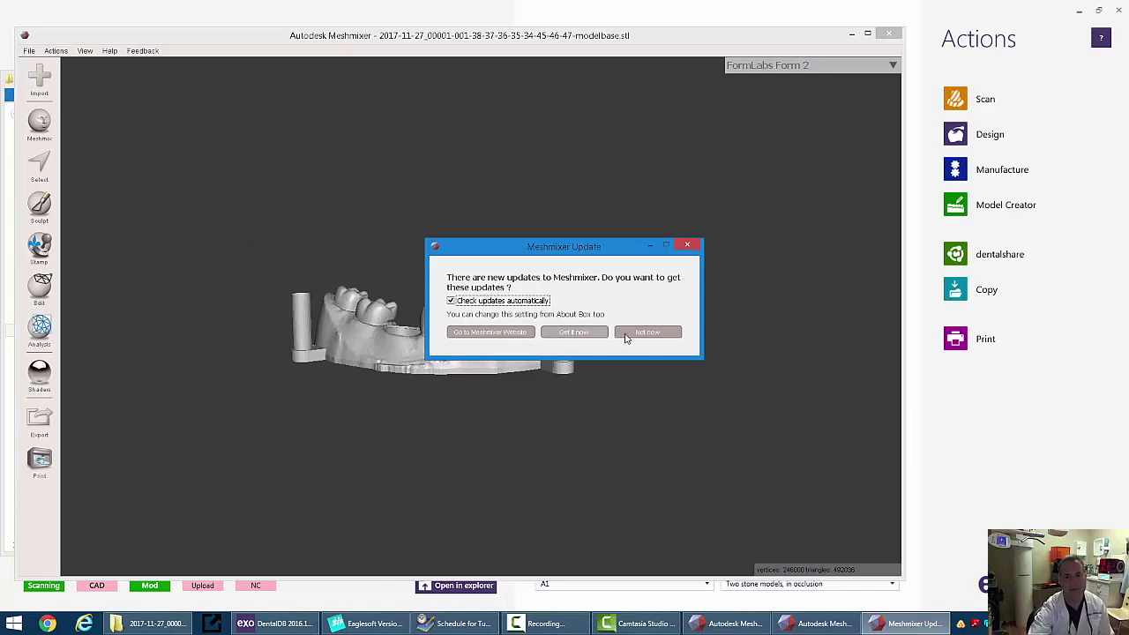
left_click(628, 332)
right_click_drag(642, 335, 421, 179)
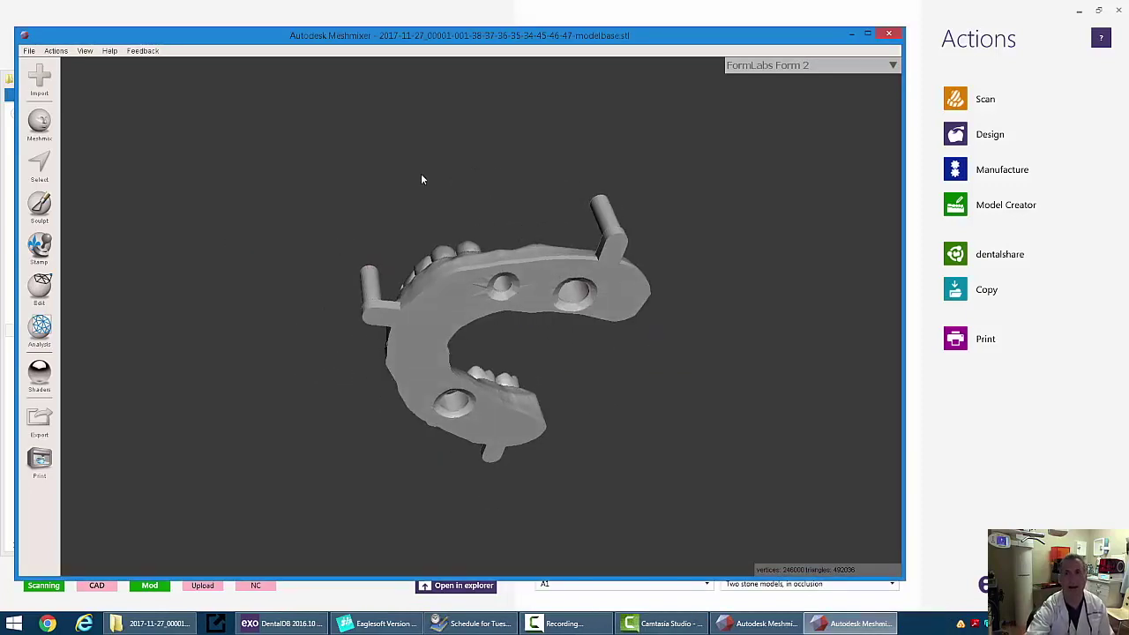
left_click(889, 34)
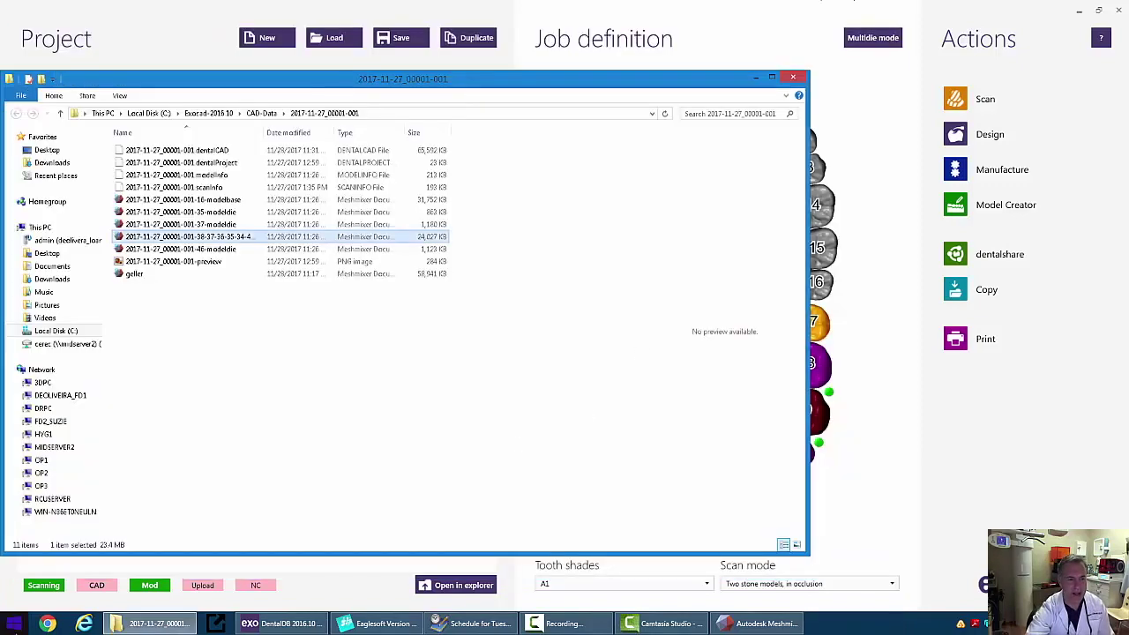
Launch RayWare by searching 'ray' in the Start menu.
left_click(22, 626)
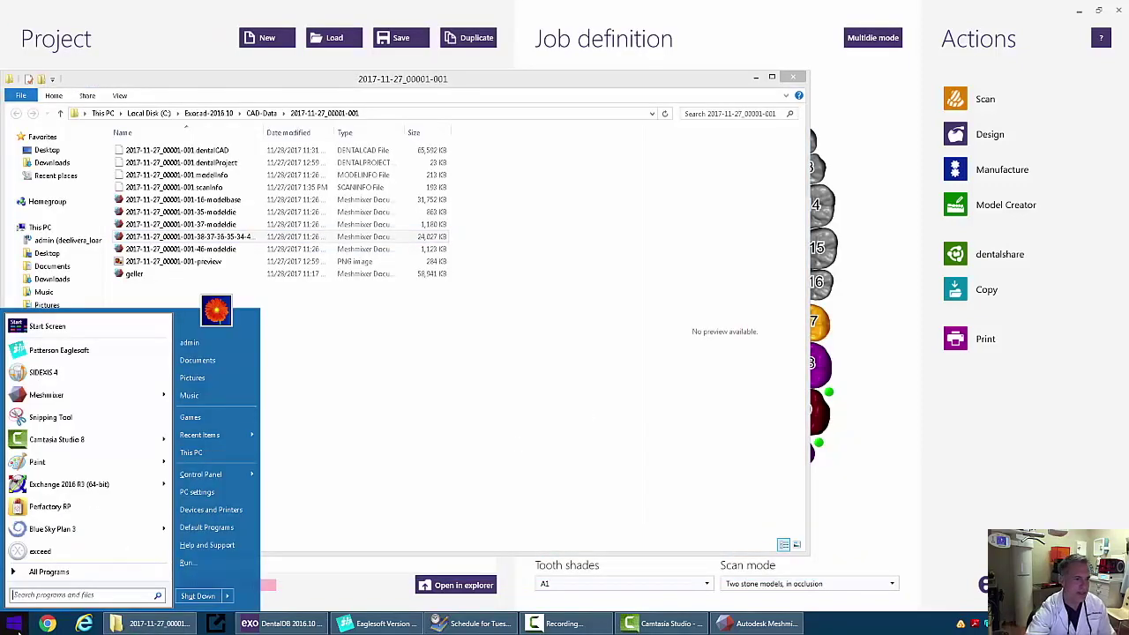
type("ray")
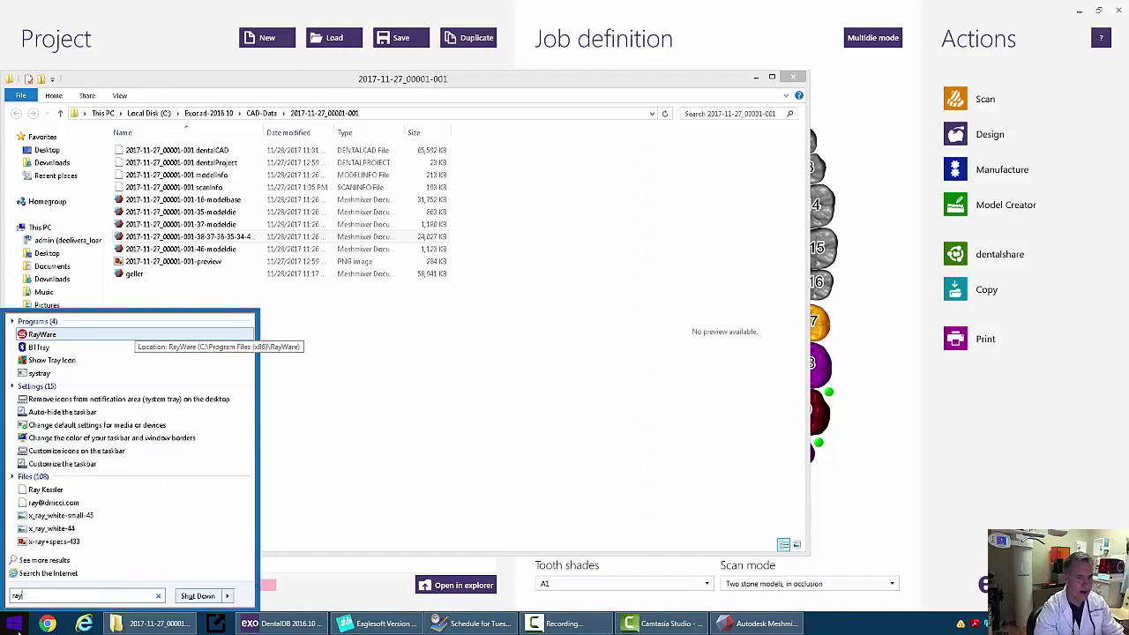
key("Return")
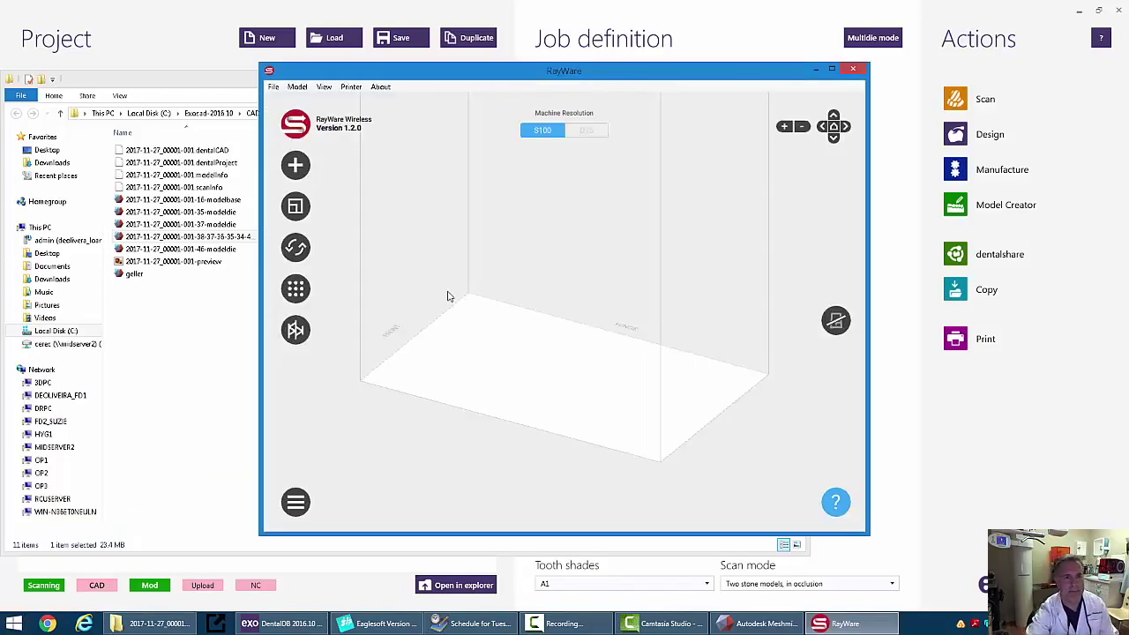
Drag the modelbase and four modeldie files from Explorer onto RayWare's build platform.
left_click_drag(443, 73, 662, 78)
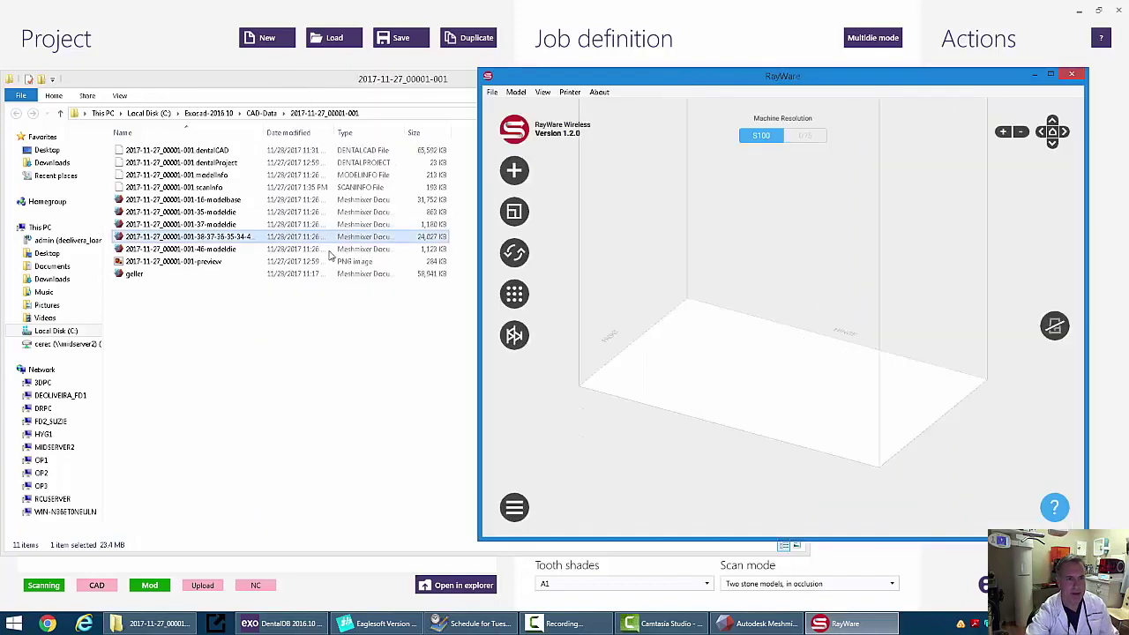
left_click(205, 201)
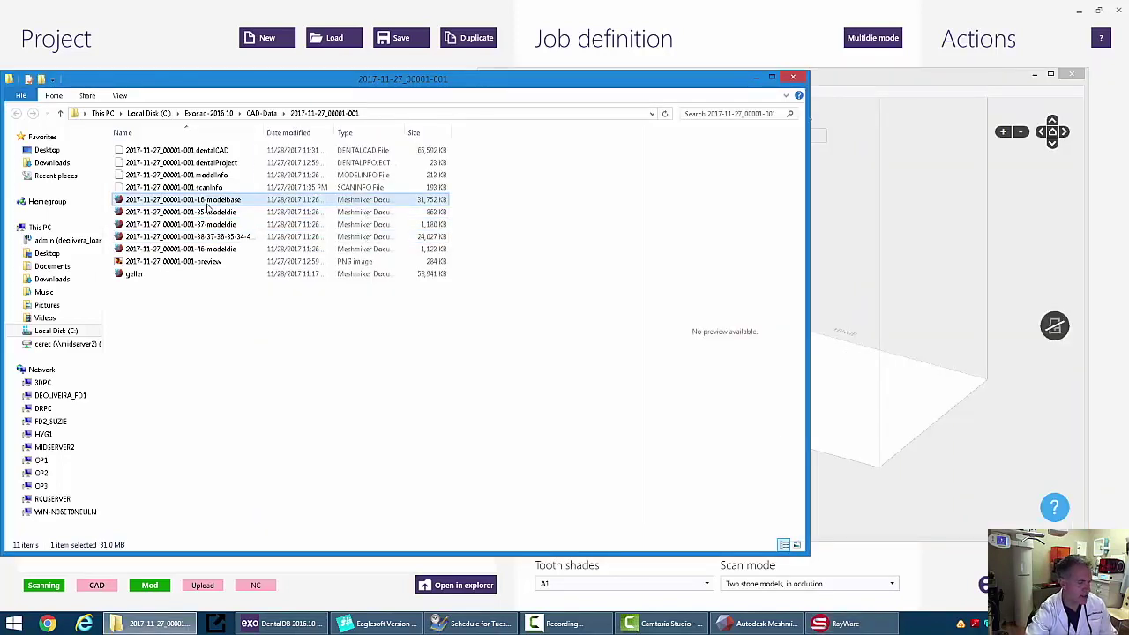
left_click(211, 250, "shift")
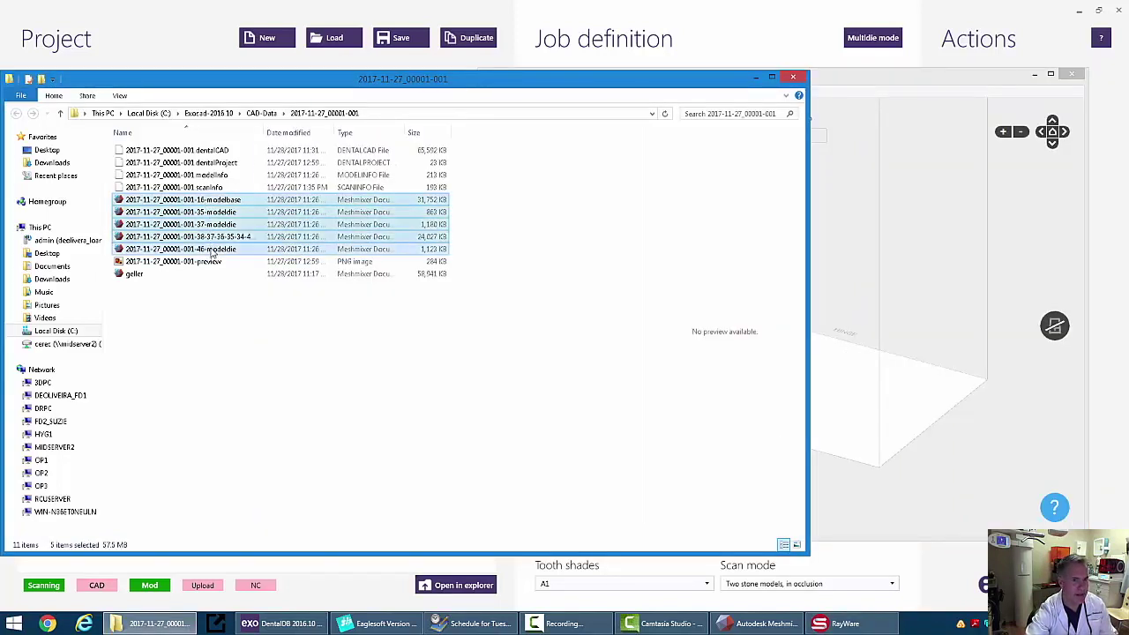
left_click_drag(212, 253, 862, 275)
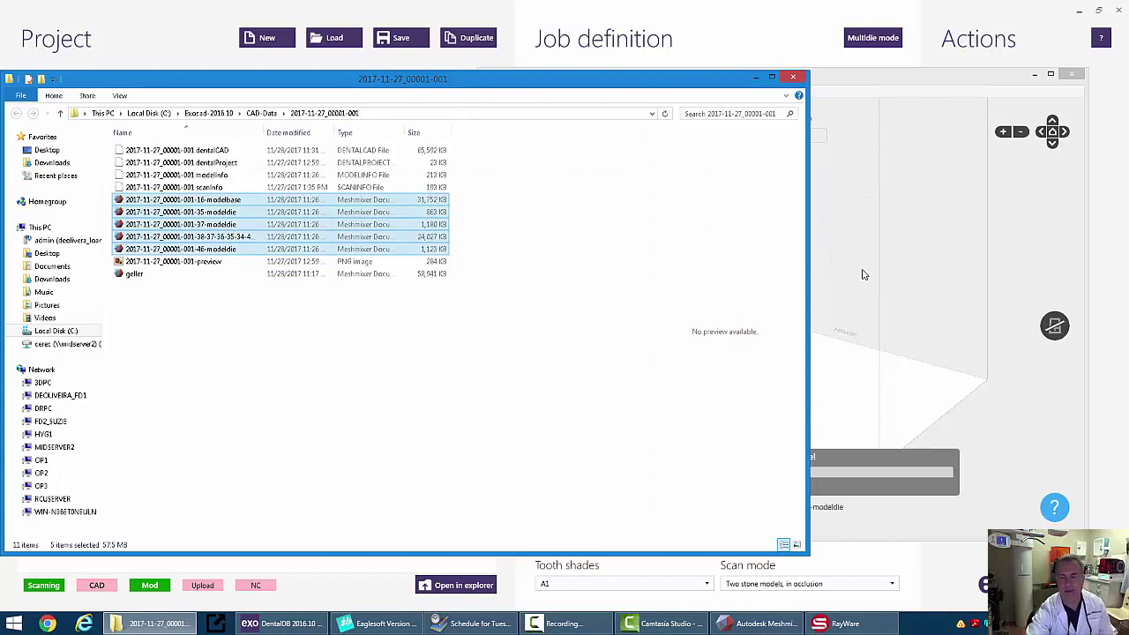
left_click(900, 89)
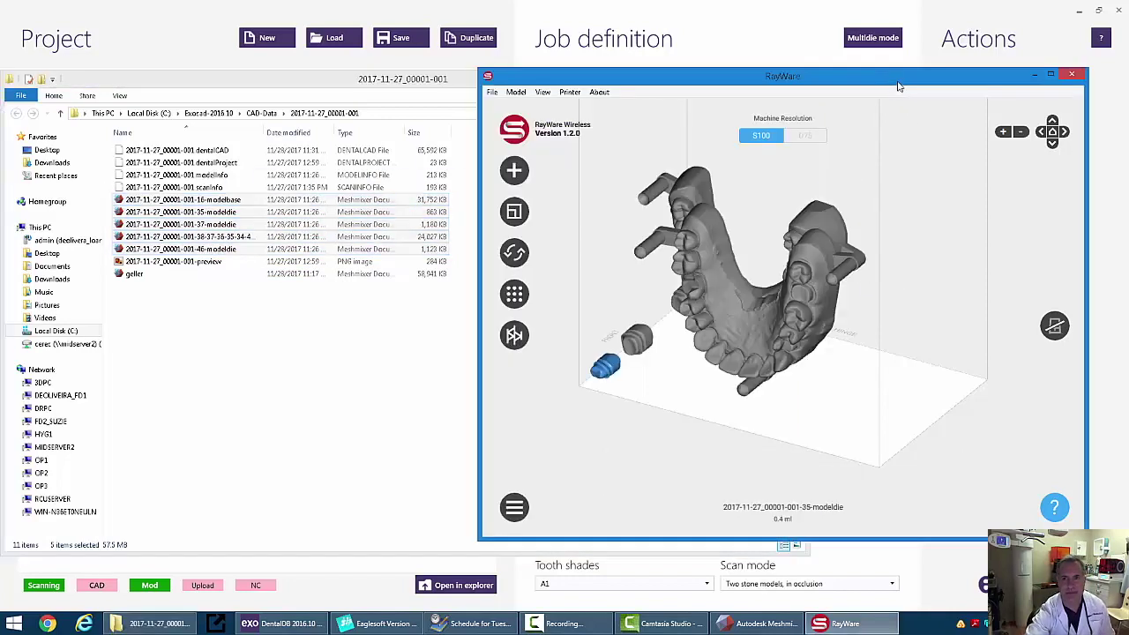
left_click_drag(898, 87, 561, 86)
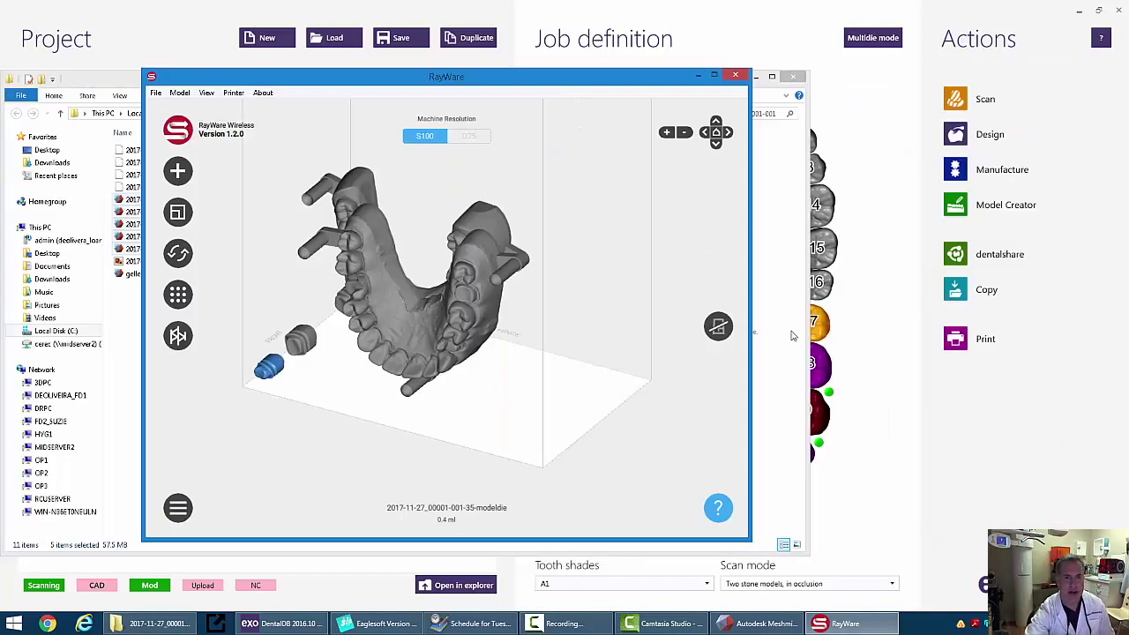
Use the Rotate tool's Select Base to lay the model base flat on its bottom.
right_click(693, 305)
left_click(631, 304)
left_click_drag(629, 294, 485, 267)
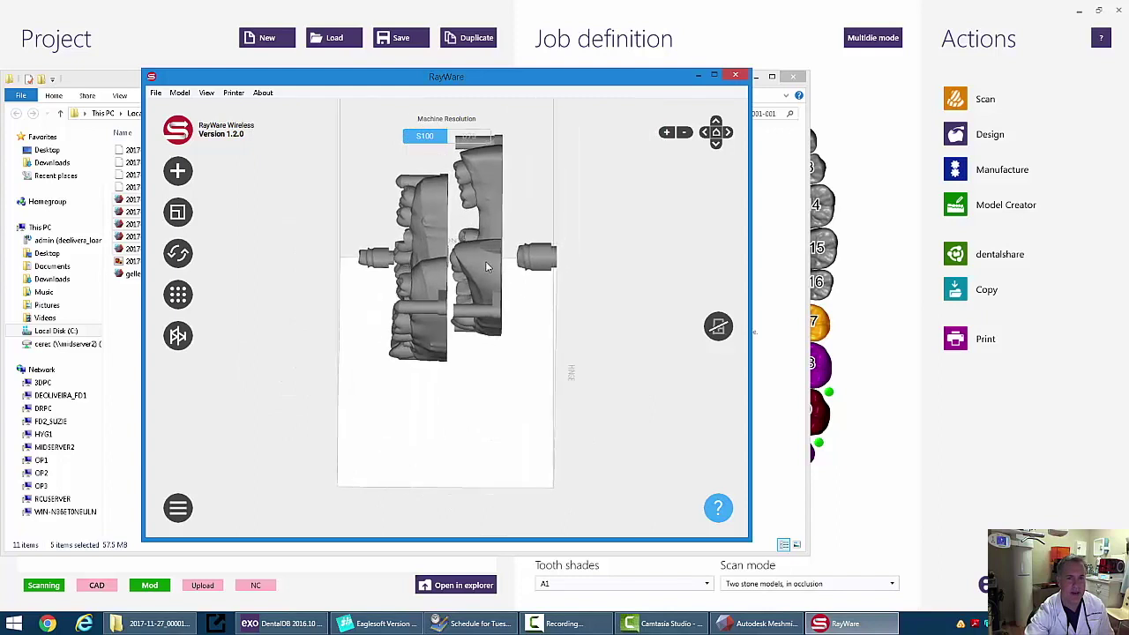
left_click(485, 266)
left_click(494, 267)
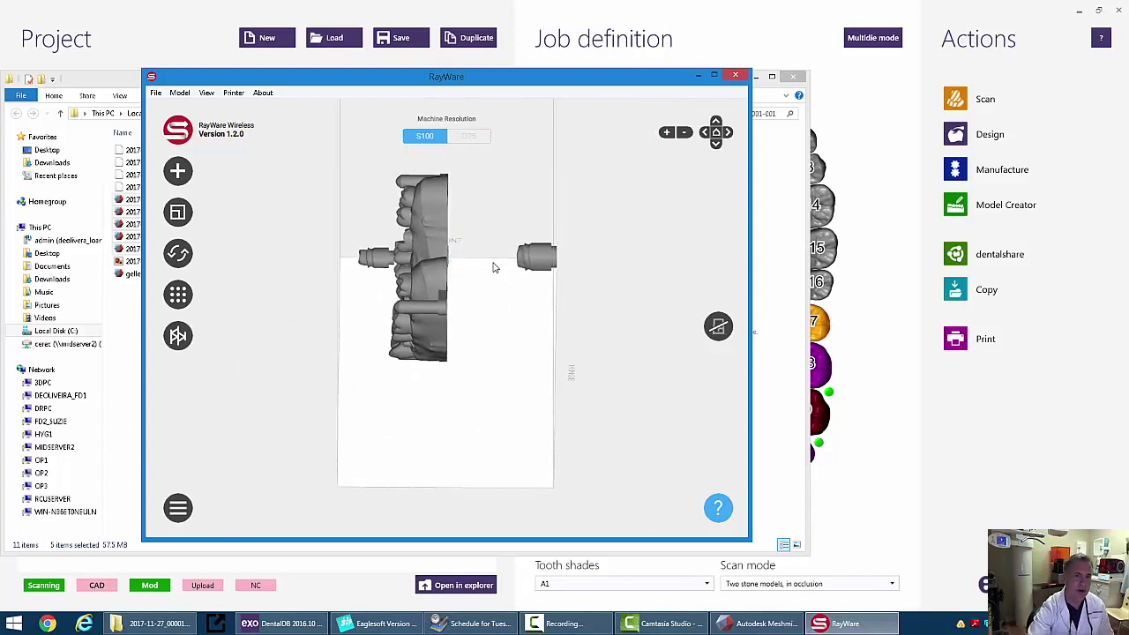
left_click_drag(499, 274, 383, 382)
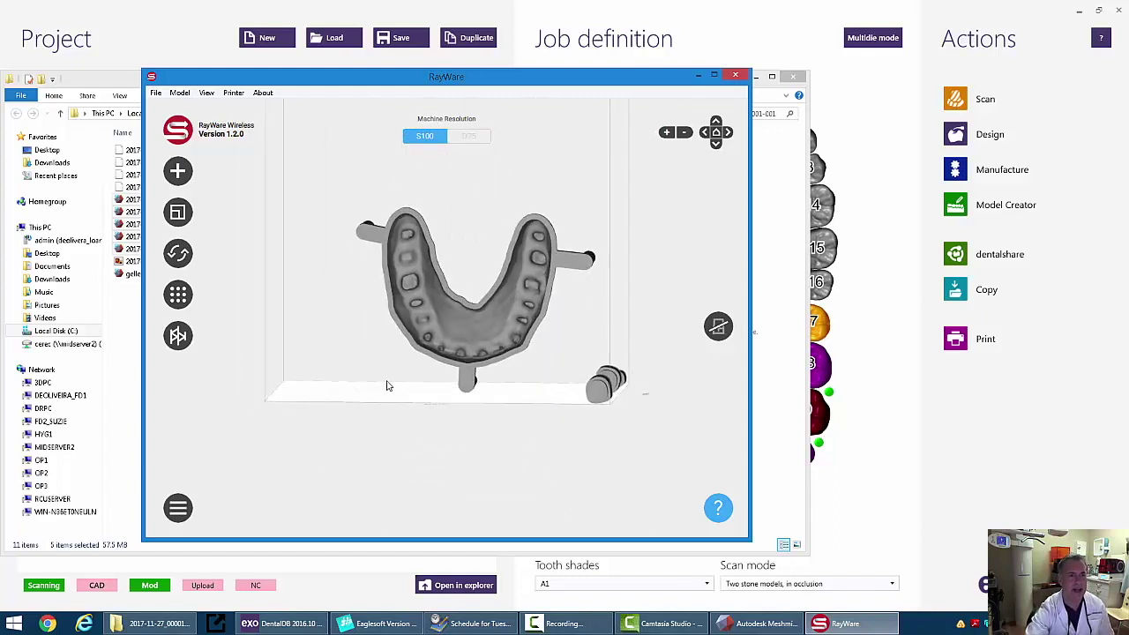
left_click(177, 254)
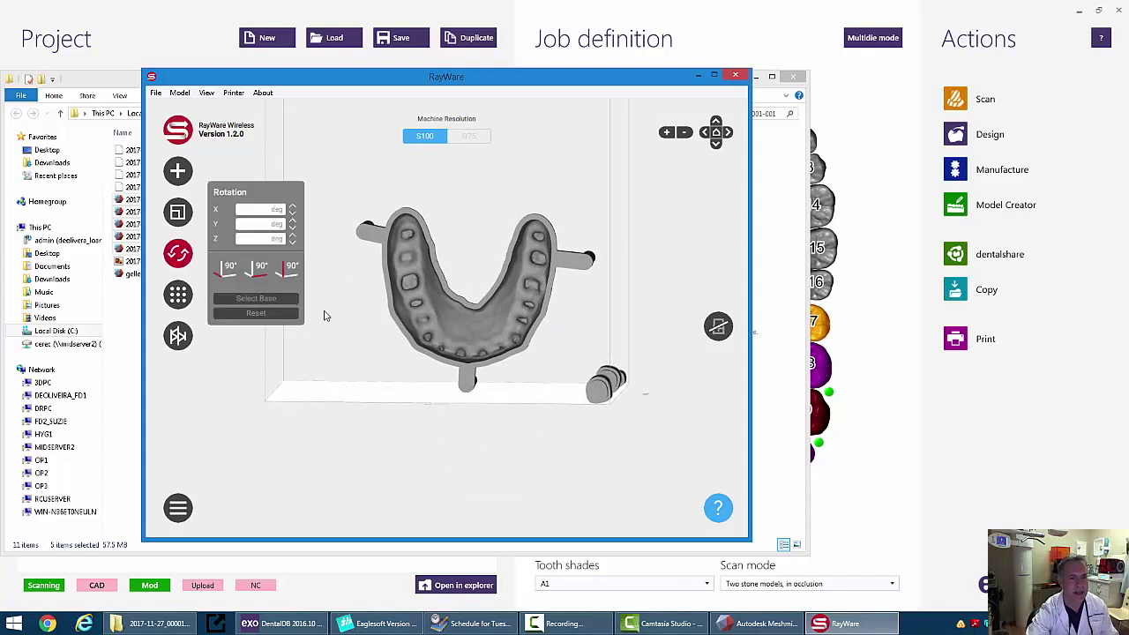
left_click(395, 331)
left_click(284, 299)
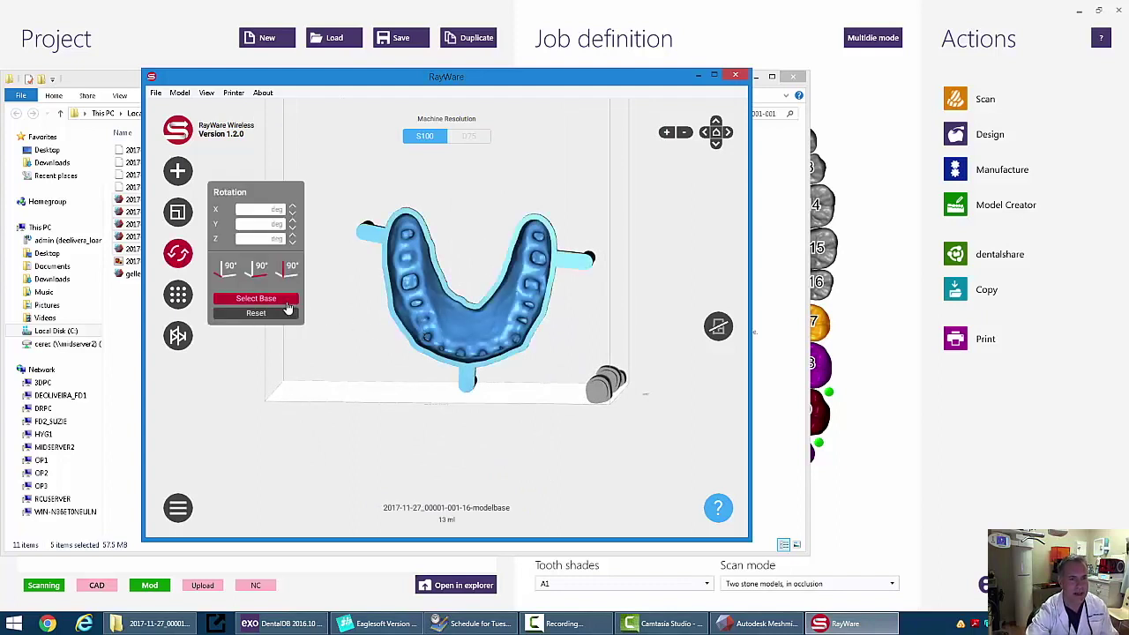
left_click(467, 370)
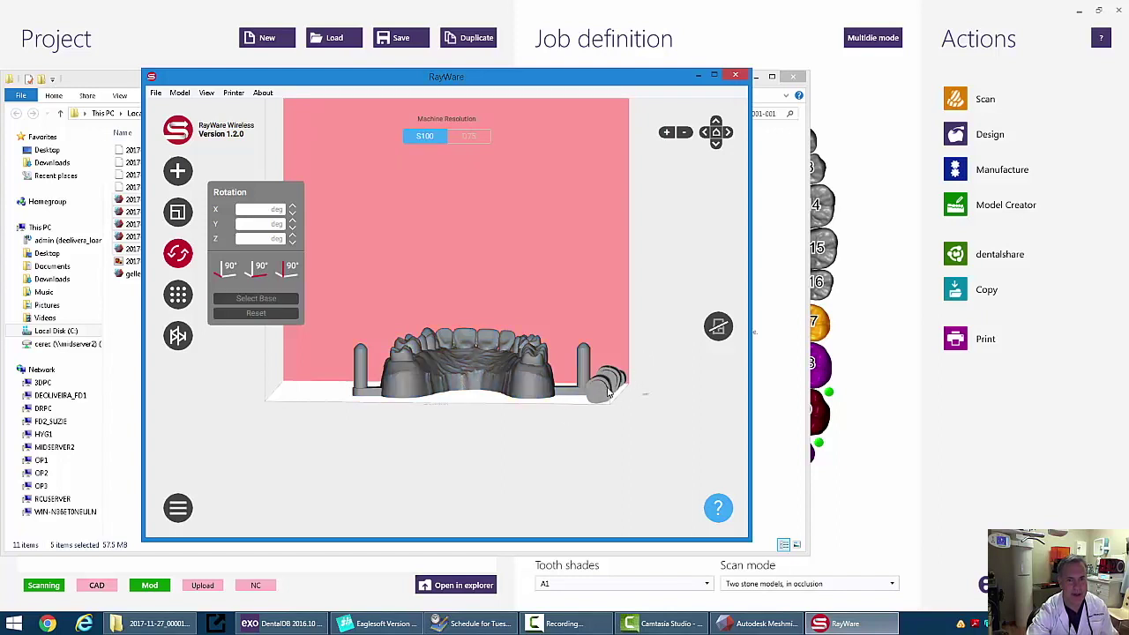
Stand each of the three loose dies upright on its base face.
left_click(604, 393)
left_click(282, 301)
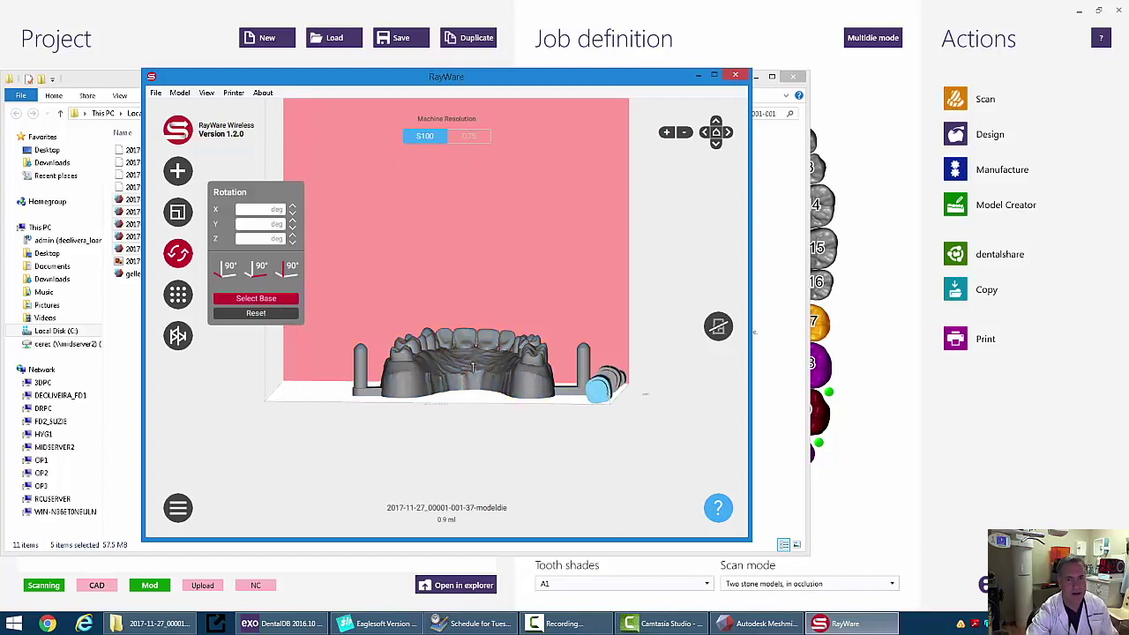
left_click(600, 387)
left_click_drag(658, 399, 589, 400)
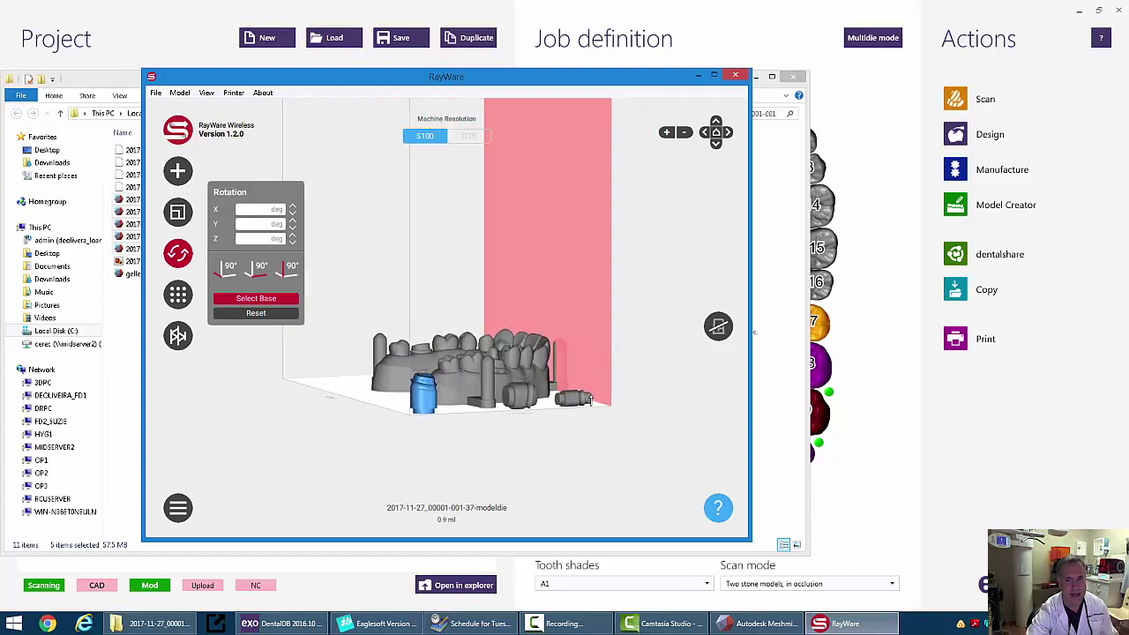
left_click(512, 399)
left_click(524, 397)
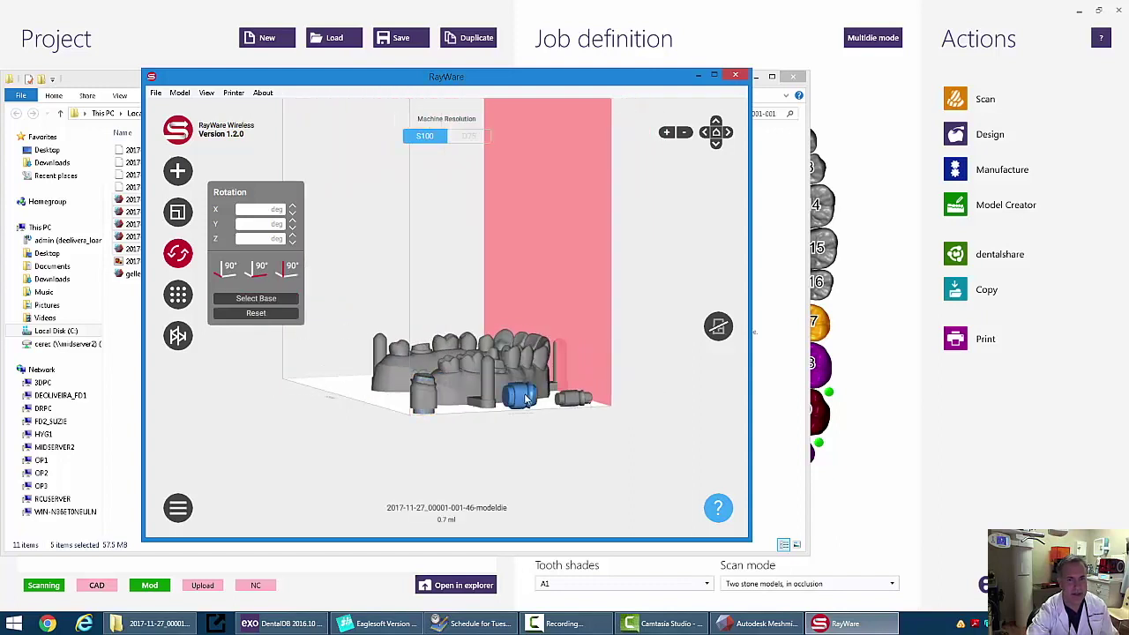
left_click(289, 300)
left_click(521, 404)
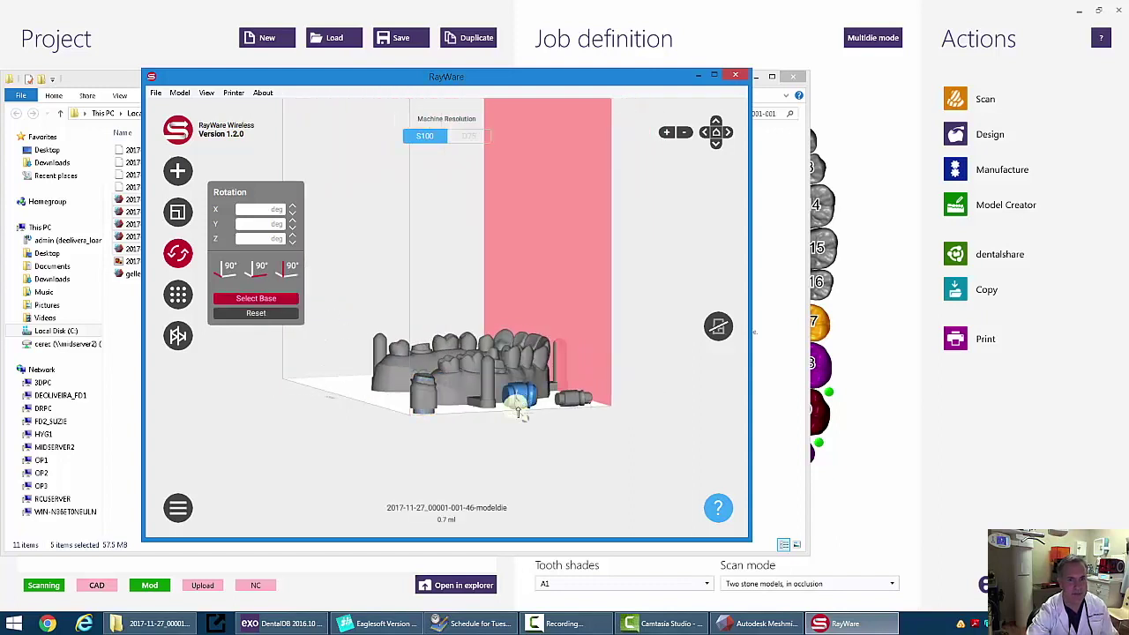
left_click(517, 415)
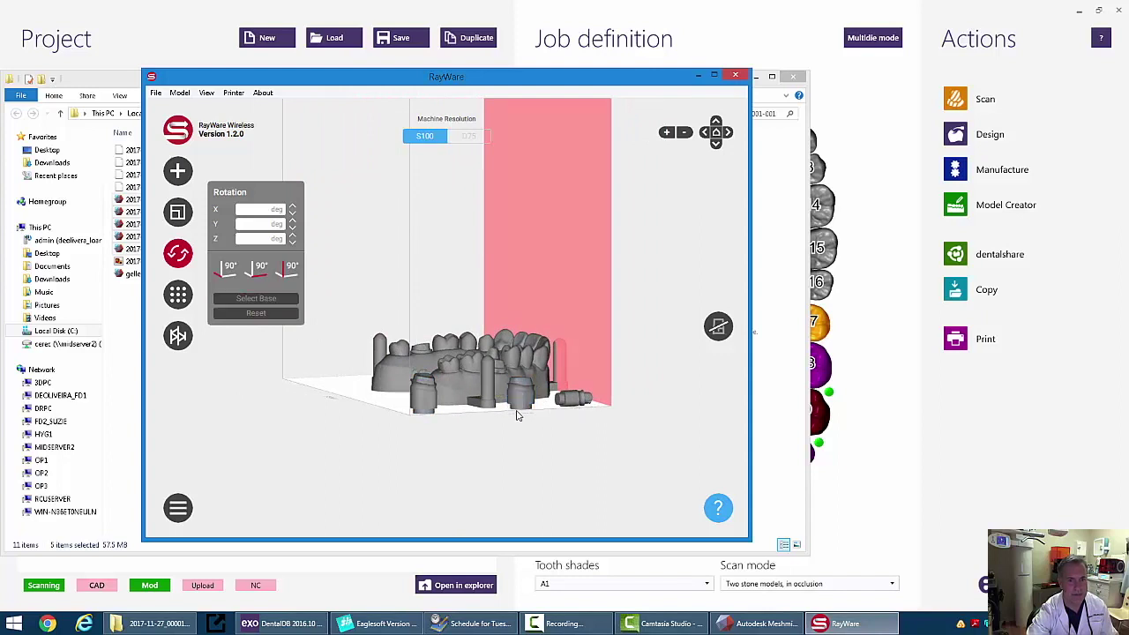
left_click(577, 398)
left_click(296, 300)
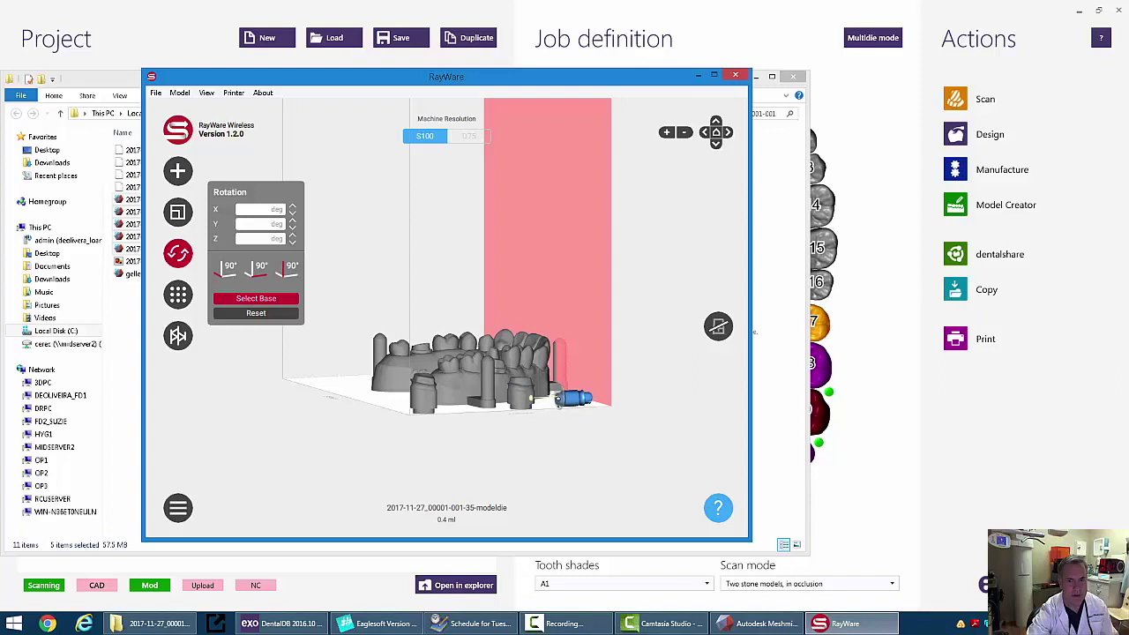
left_click(558, 398)
Move the model base and dies 46, 37 and 35 together near the plate's middle.
right_click_drag(559, 402, 590, 463)
left_click_drag(512, 388, 477, 317)
left_click_drag(496, 466, 492, 376)
left_click_drag(385, 485, 393, 384)
left_click_drag(542, 462, 413, 288)
Inspect the arrangement from front and below, selecting die 46 in front of the arch.
left_click_drag(572, 536, 431, 450)
scroll(436, 452, "up", 5)
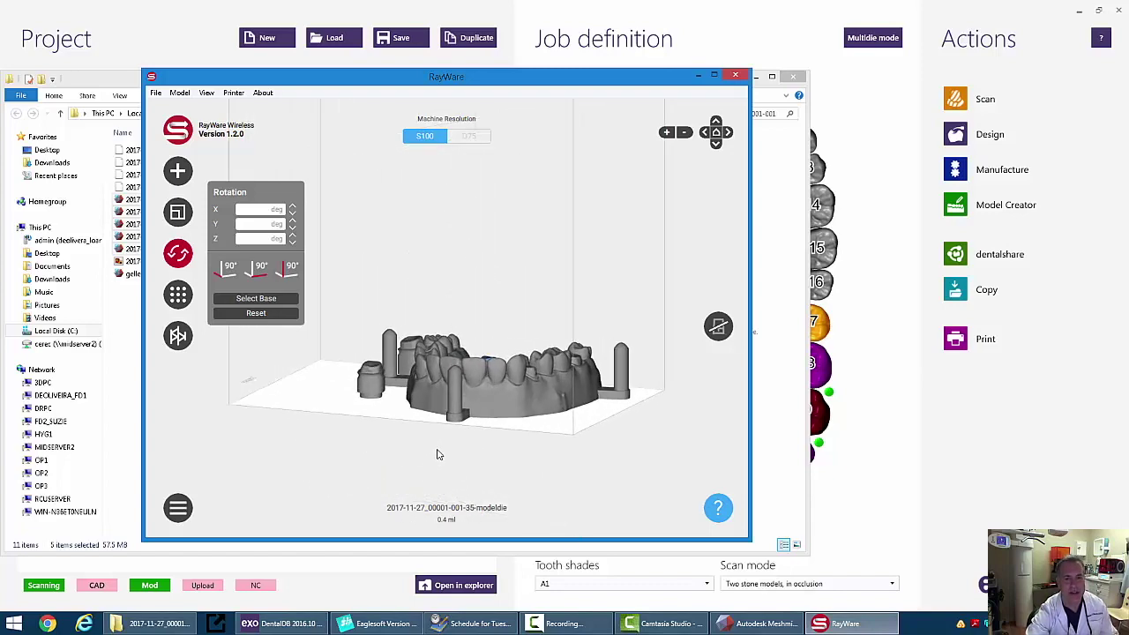
left_click_drag(674, 457, 642, 451)
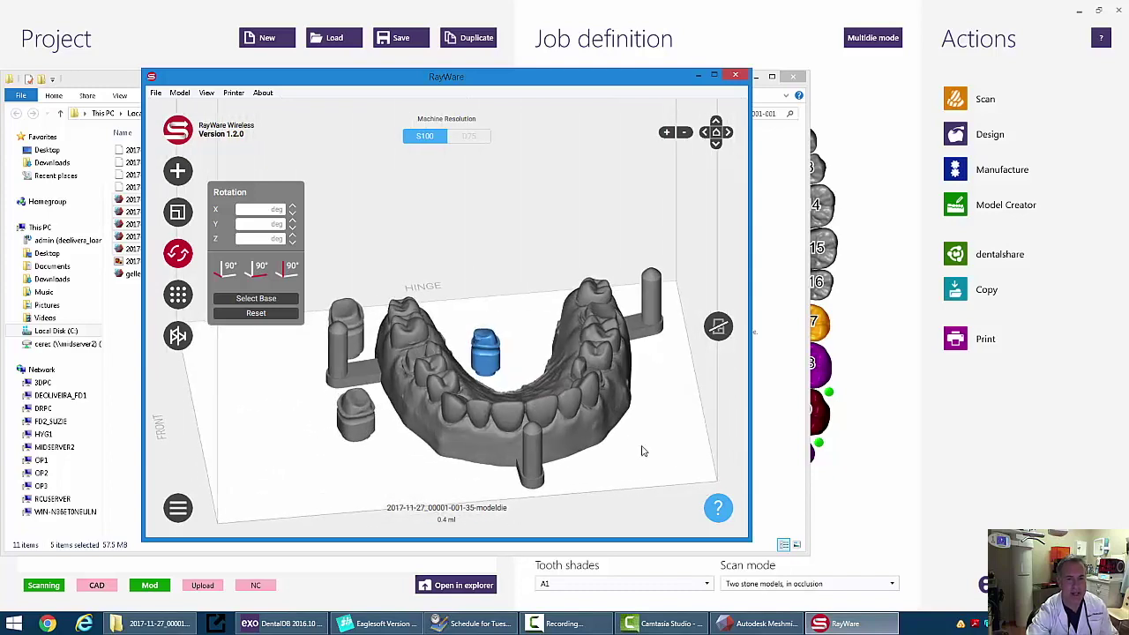
left_click_drag(501, 437, 441, 414)
left_click(426, 413)
scroll(433, 423, "up", 5)
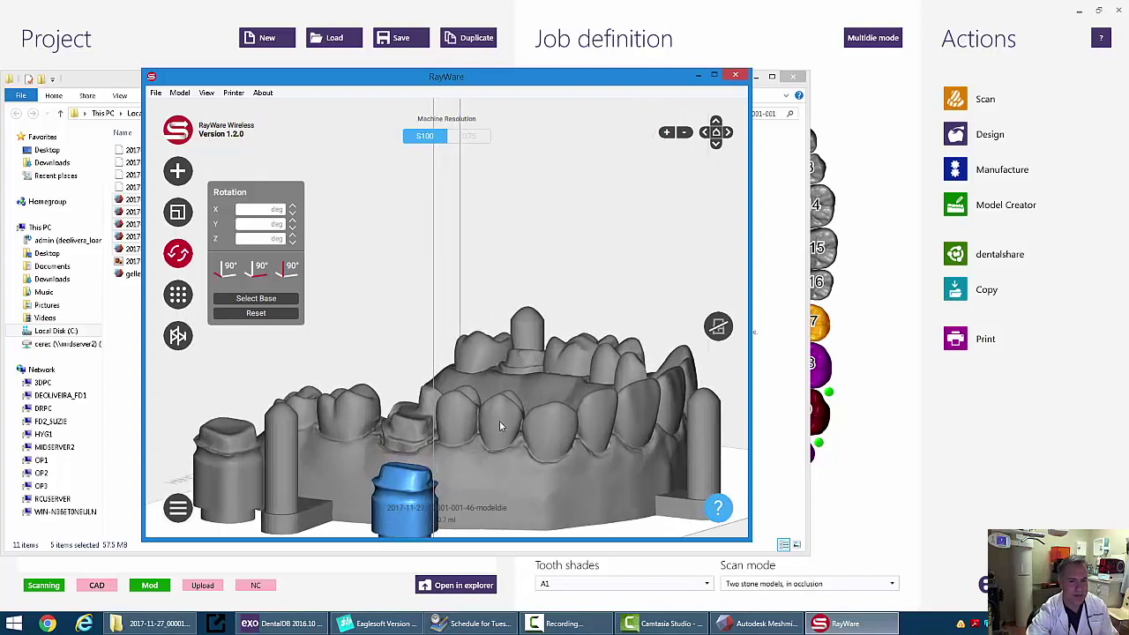
mouse_move(499, 421)
left_mouse_down()
mouse_move(558, 374)
mouse_move(488, 454)
mouse_move(511, 416)
left_mouse_up()
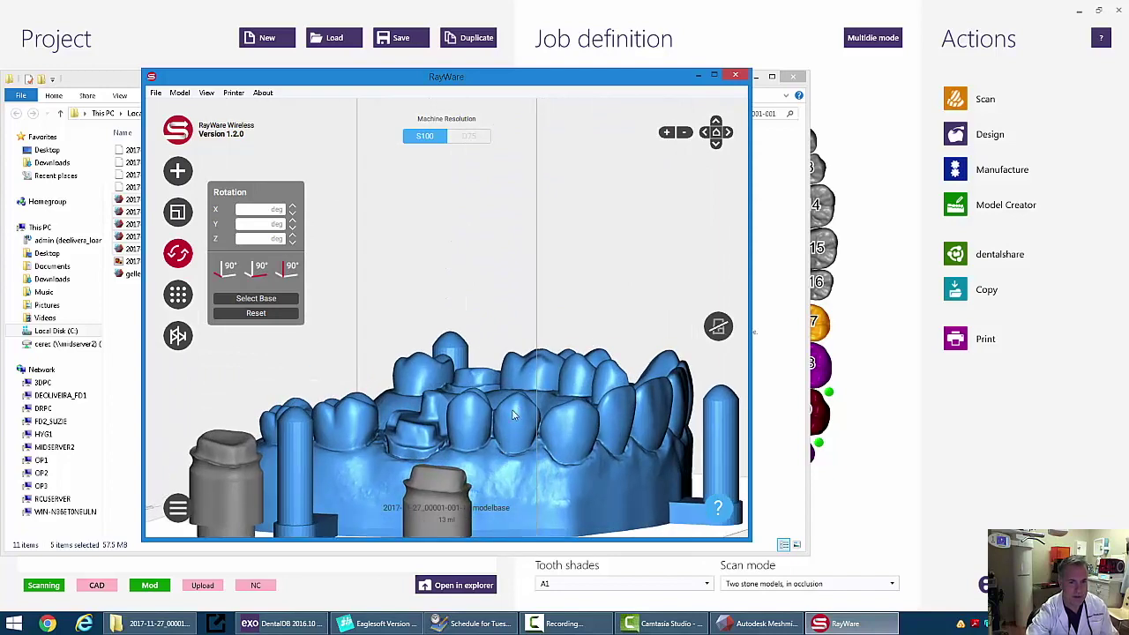
scroll(514, 413, "down", 5)
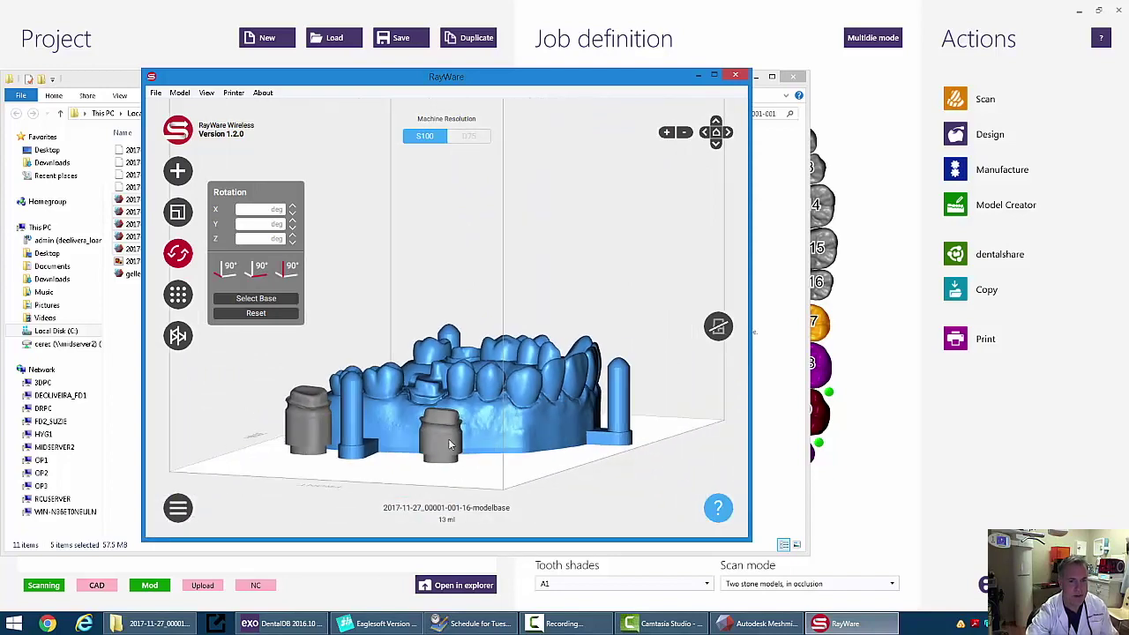
left_click(449, 445)
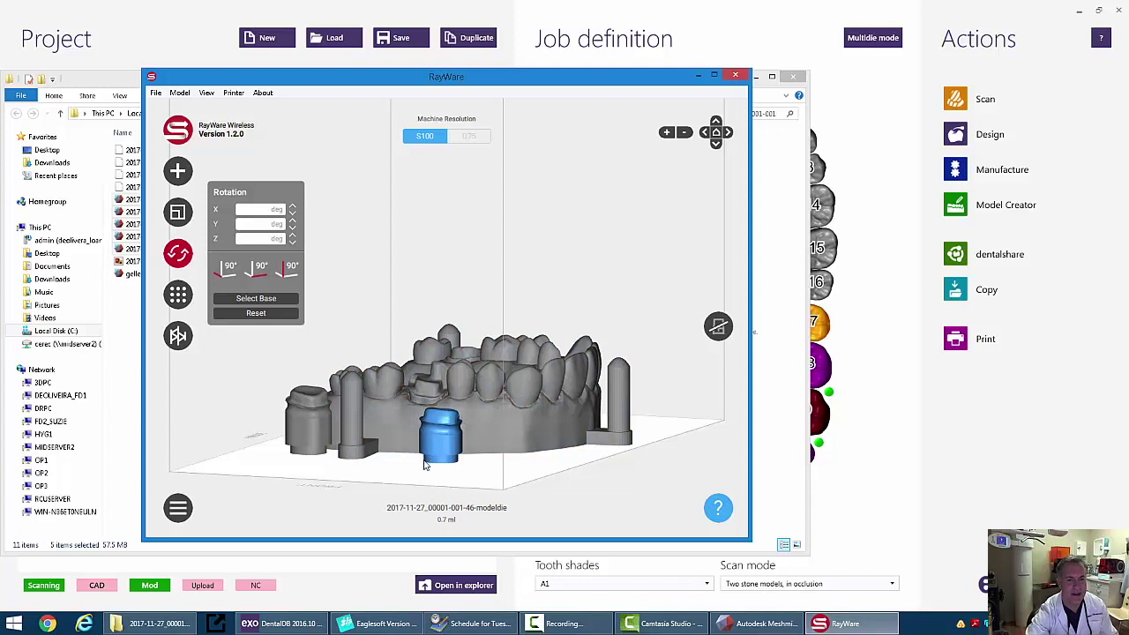
Generate default supports under dies 46 and 37.
left_click(178, 336)
left_click(243, 383)
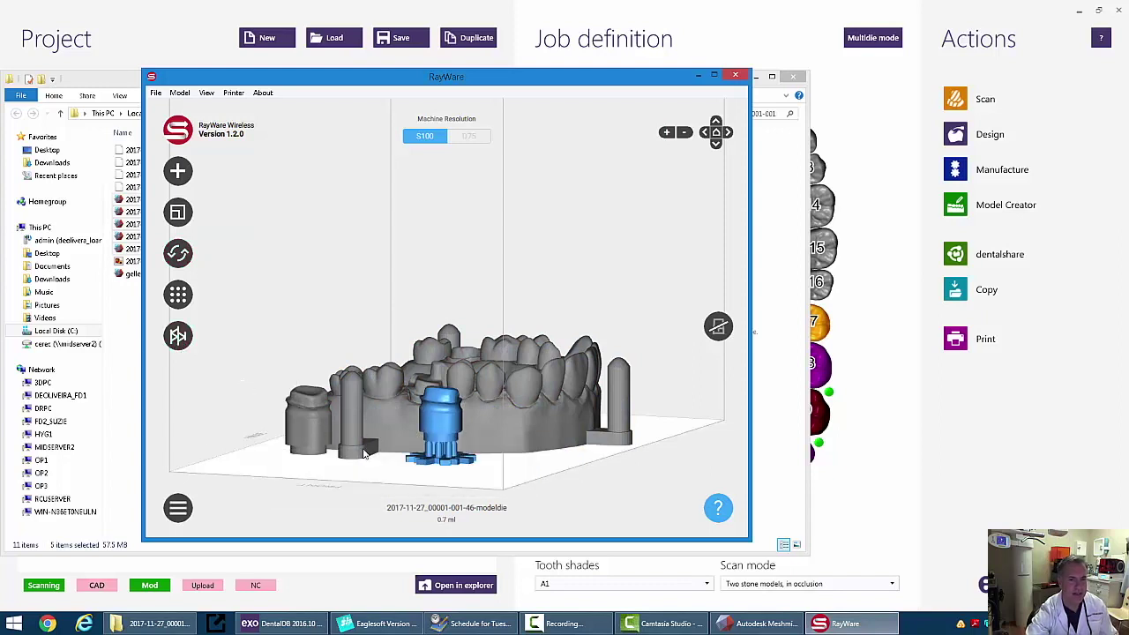
left_click(320, 433)
left_click(177, 336)
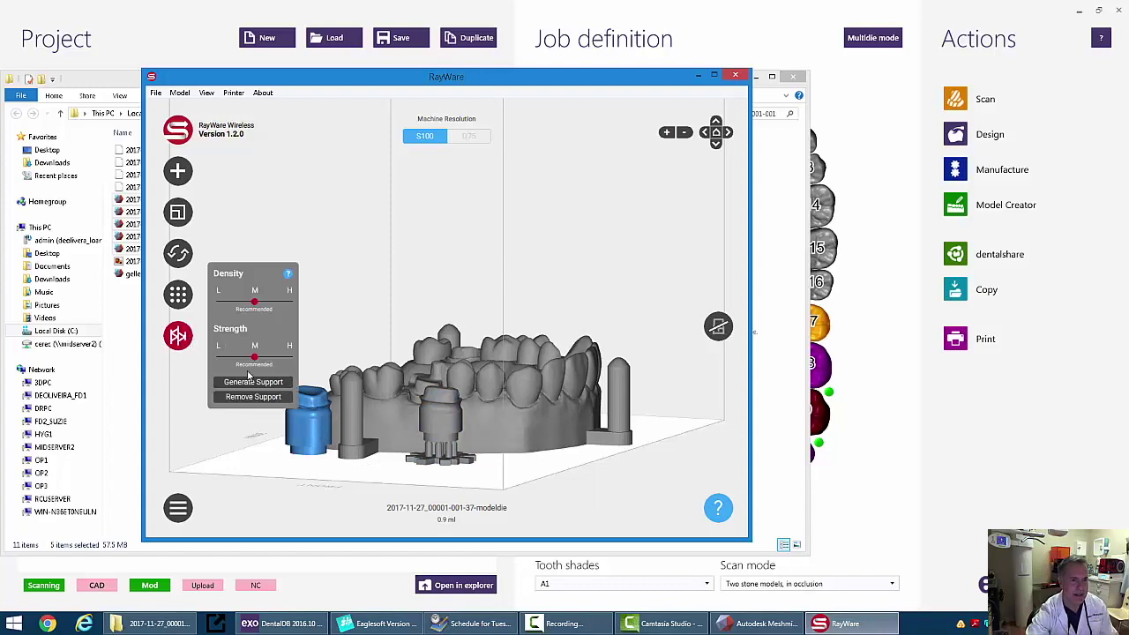
left_click(254, 384)
Generate supports under die 35 and reopen its support settings.
right_click_drag(679, 426, 393, 432)
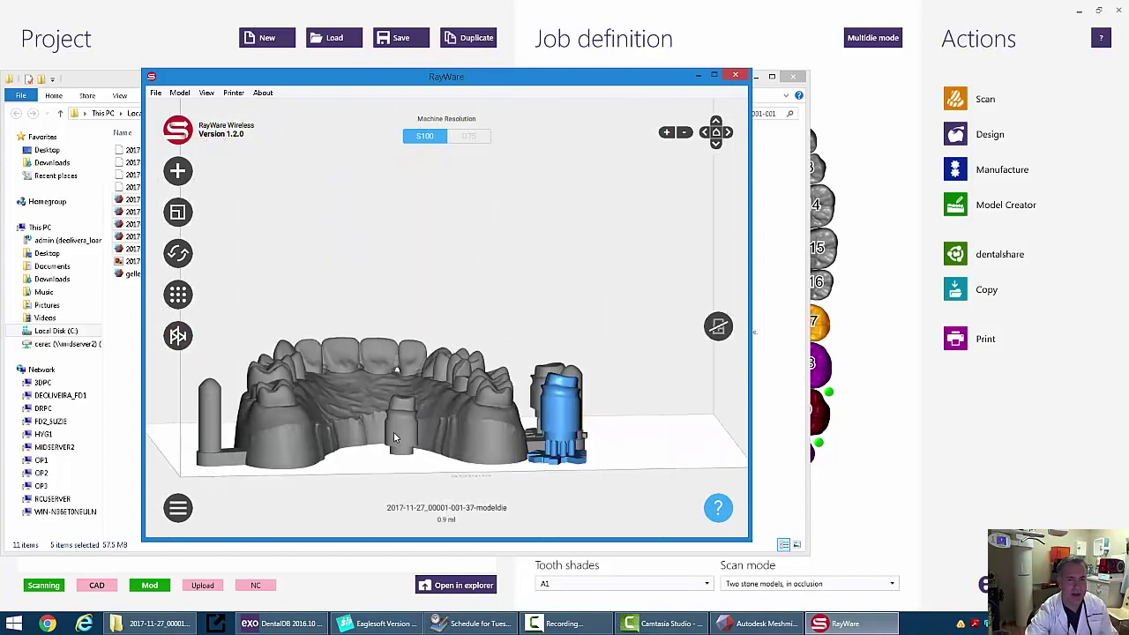
left_click(394, 432)
left_click(179, 337)
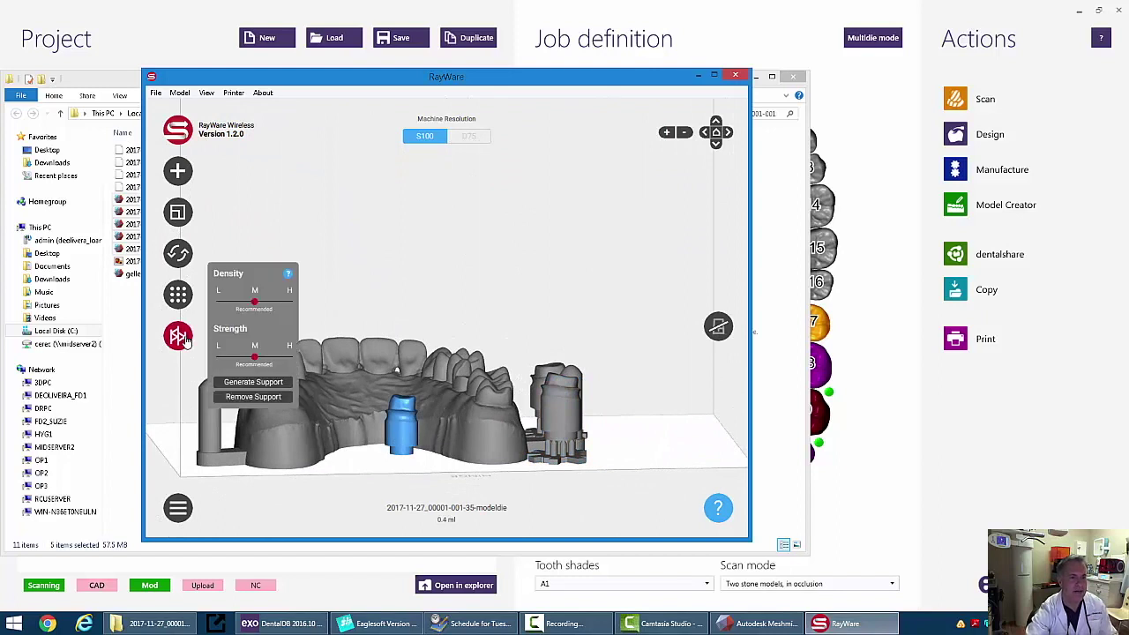
left_click(251, 382)
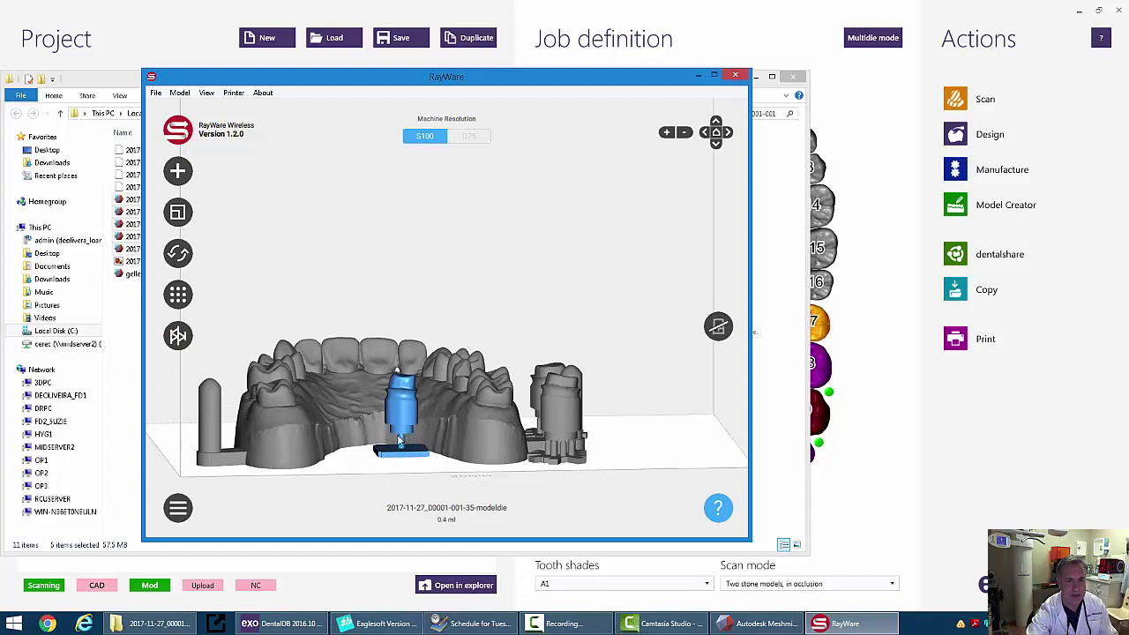
left_click(178, 342)
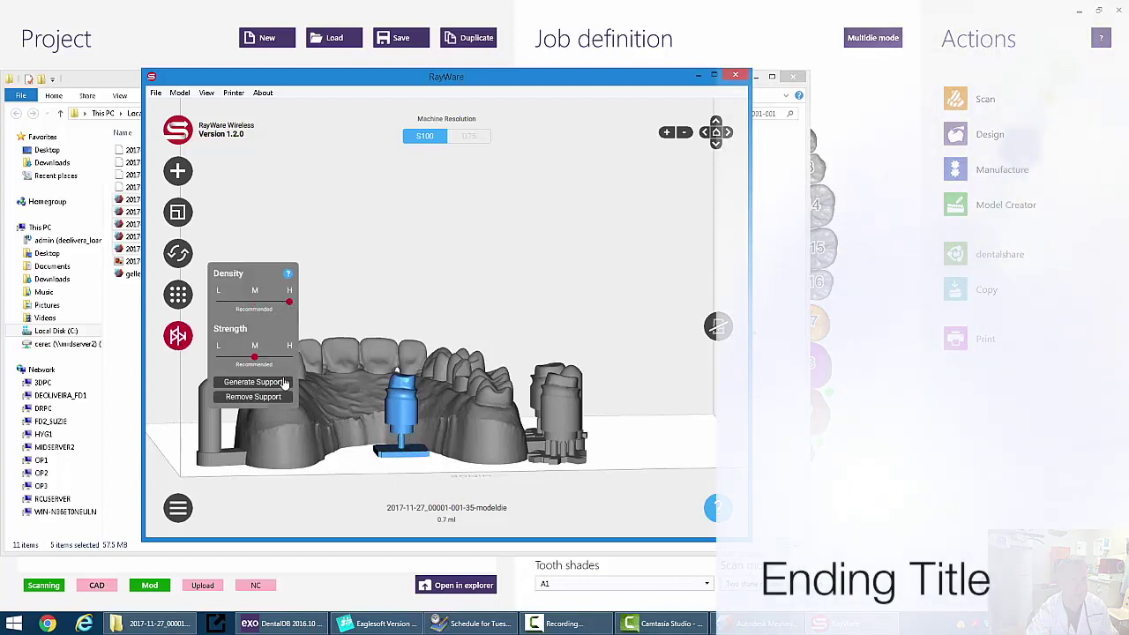
Regenerate die 35's supports at H density and view the arch from above.
left_click(253, 382)
right_click_drag(419, 439, 217, 507)
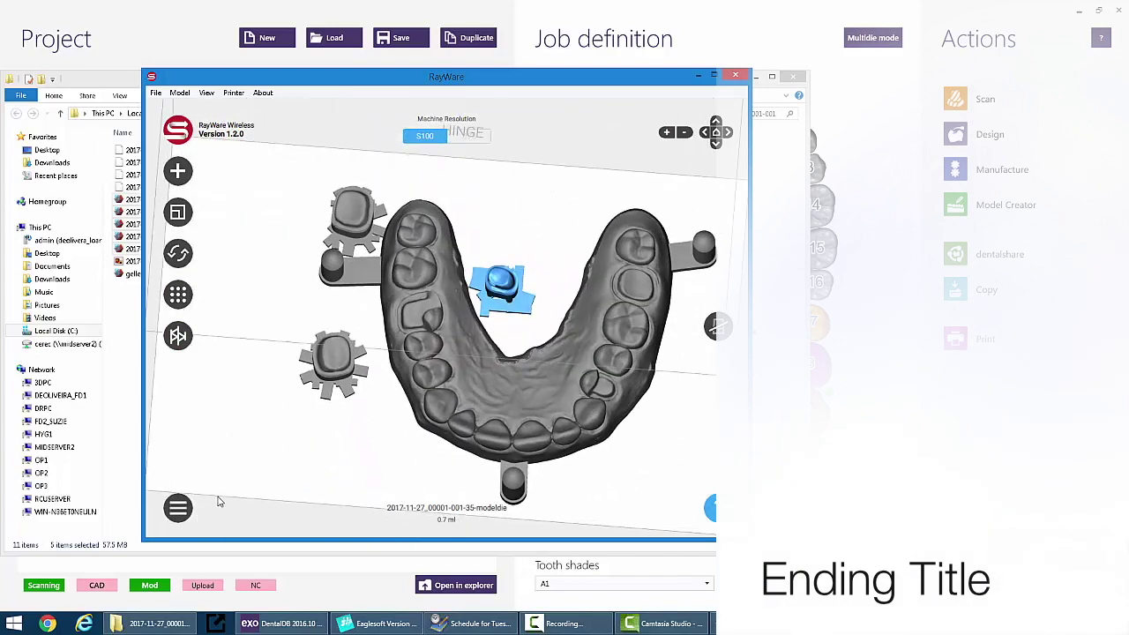